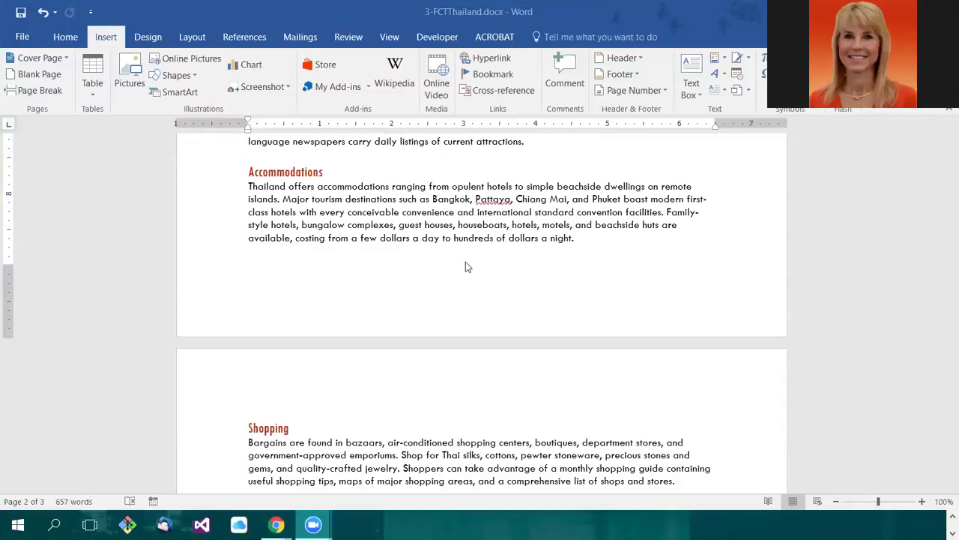
Place the insertion point before the THAILAND title at the top of the document
scroll(450, 433, "up", 7)
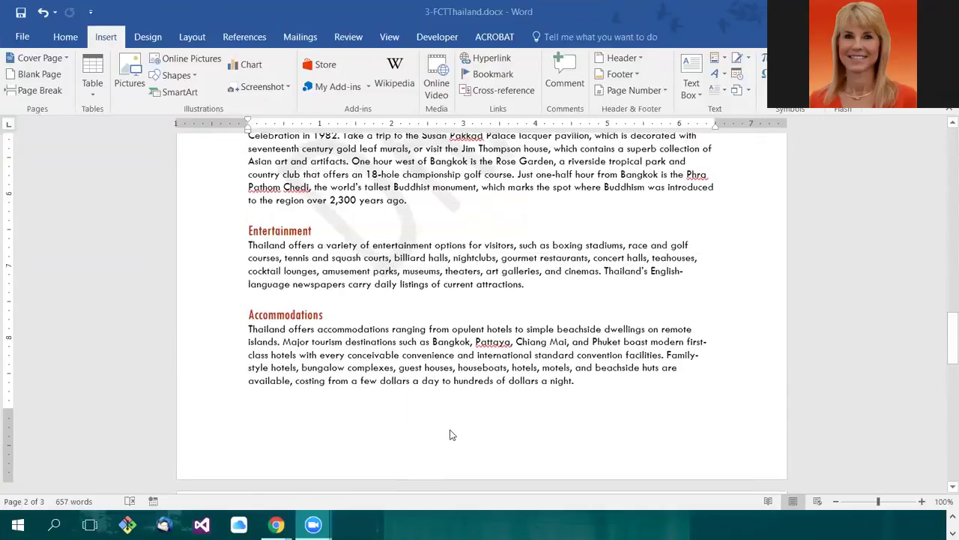
scroll(451, 433, "up", 8)
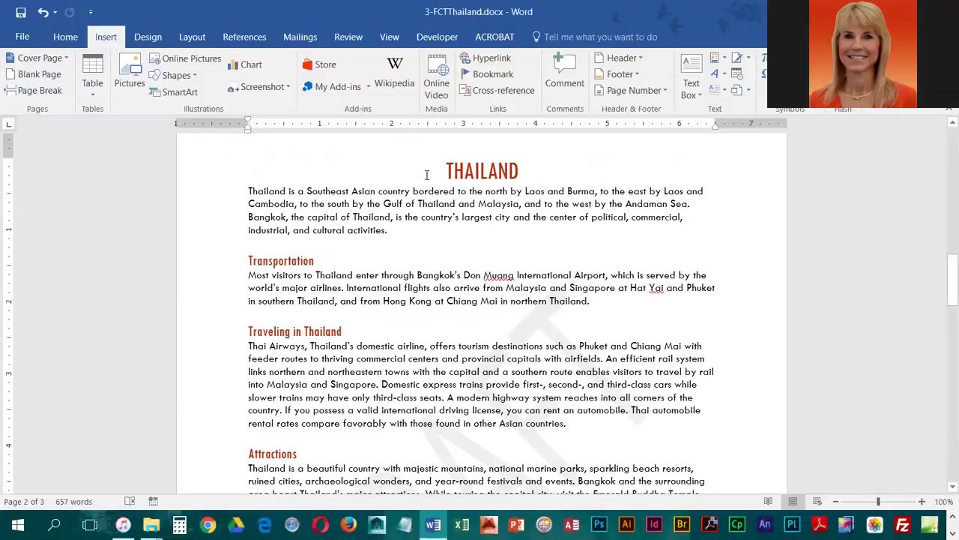
left_click(453, 177)
scroll(462, 232, "up", 8)
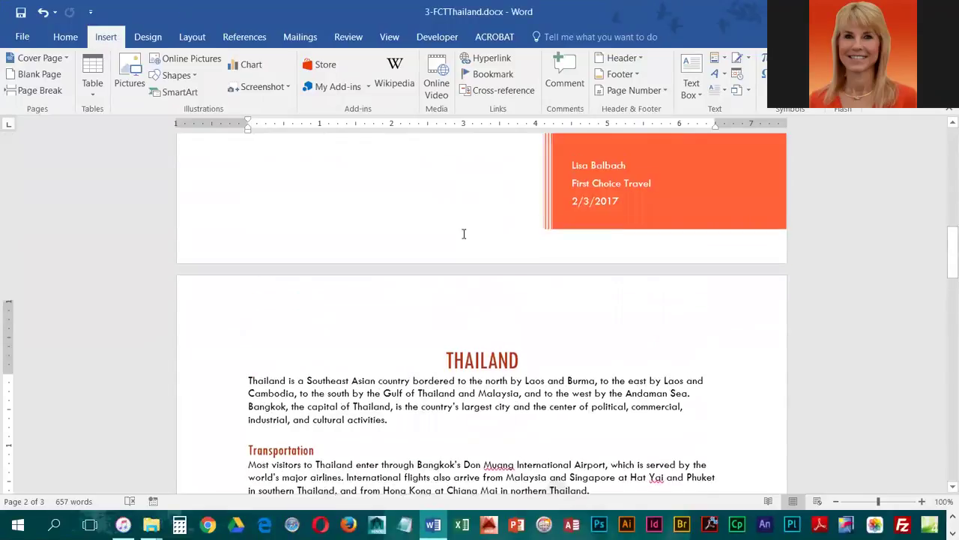
scroll(527, 287, "down", 6)
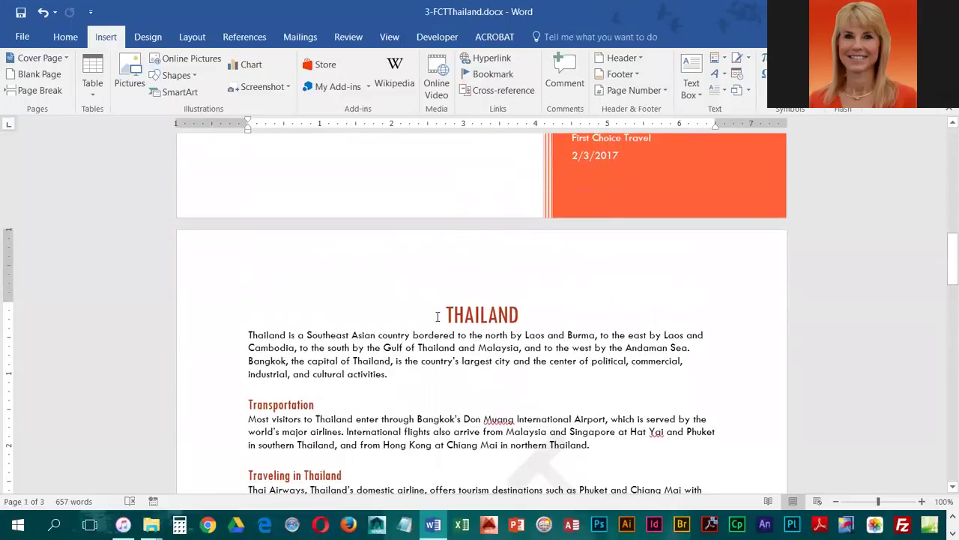
scroll(492, 383, "down", 3)
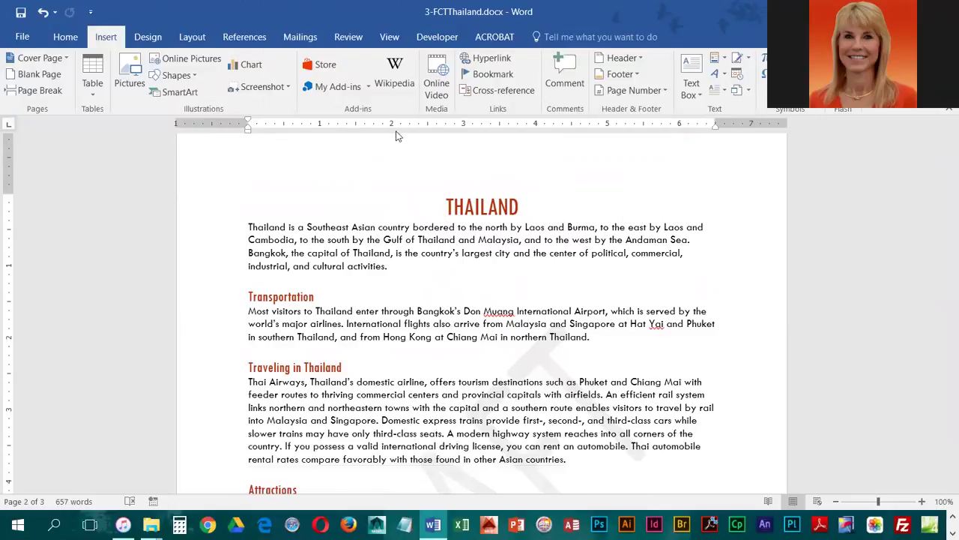
Insert an Accent Bar 1 page number at the bottom of every page
left_click(662, 92)
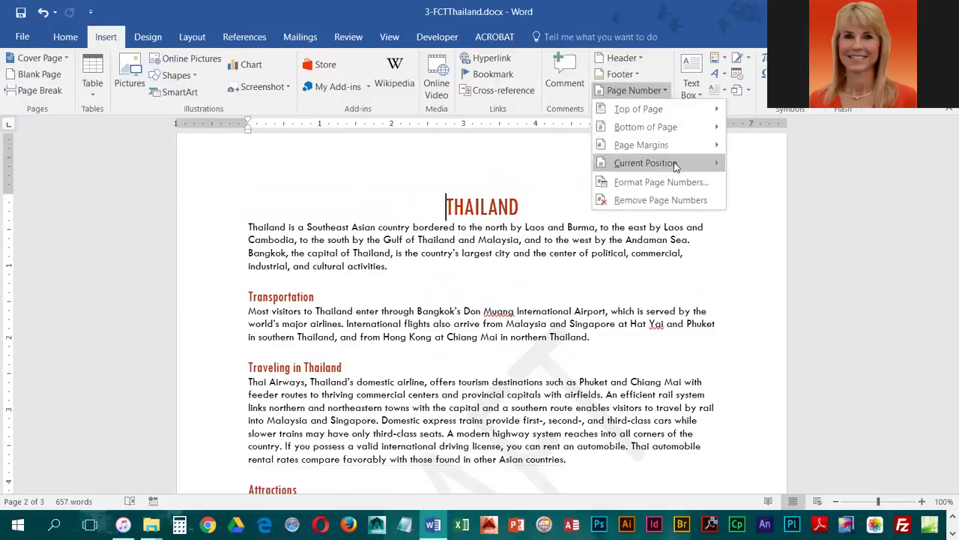
mouse_move(683, 131)
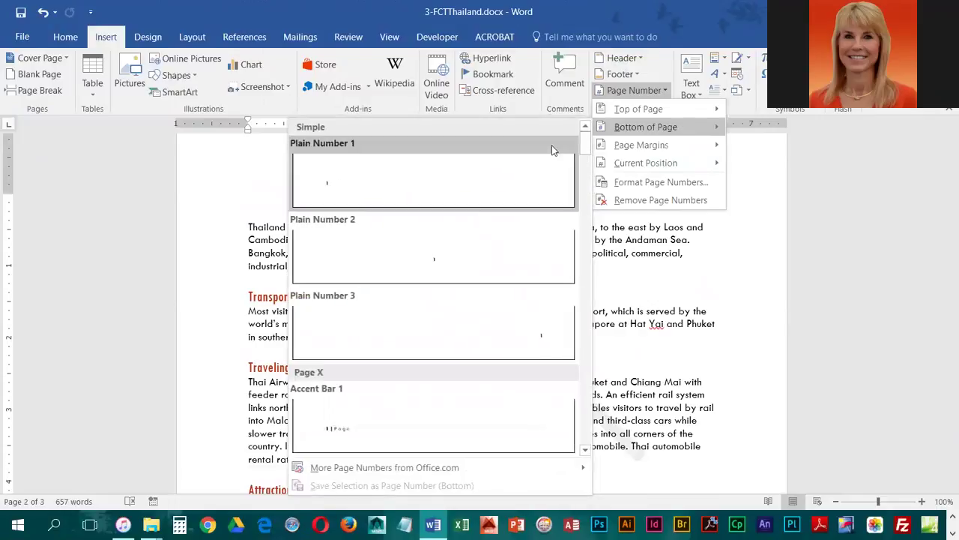
left_click(356, 429)
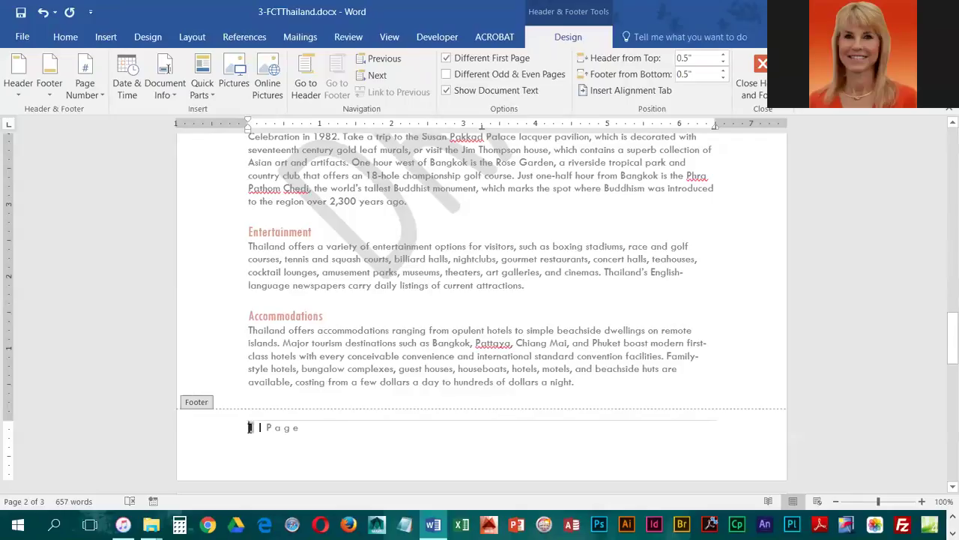
scroll(248, 435, "down", 10)
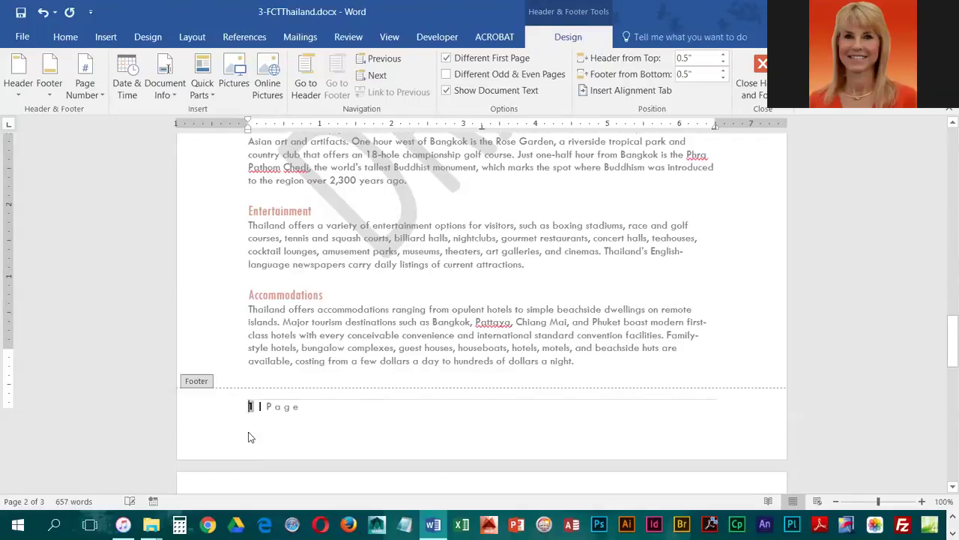
scroll(243, 438, "down", 5)
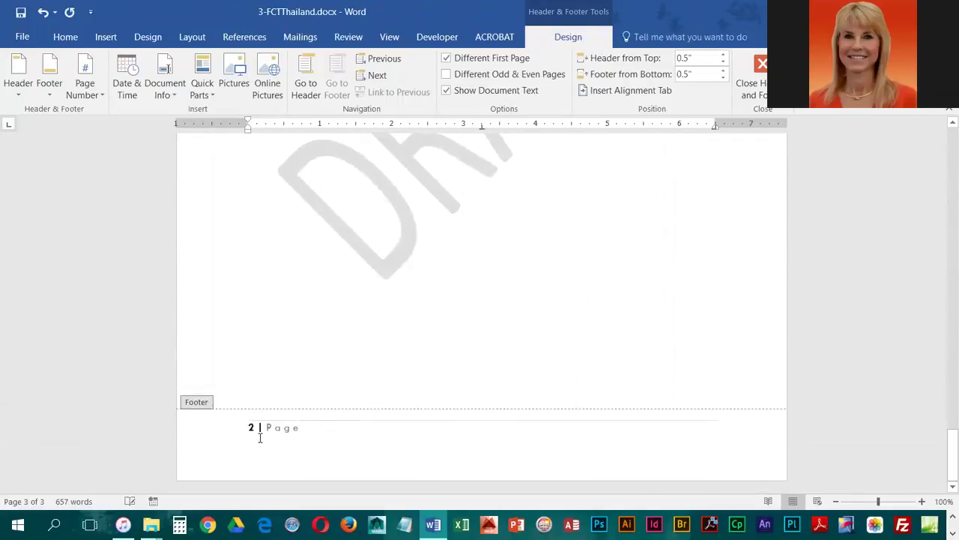
scroll(260, 438, "up", 15)
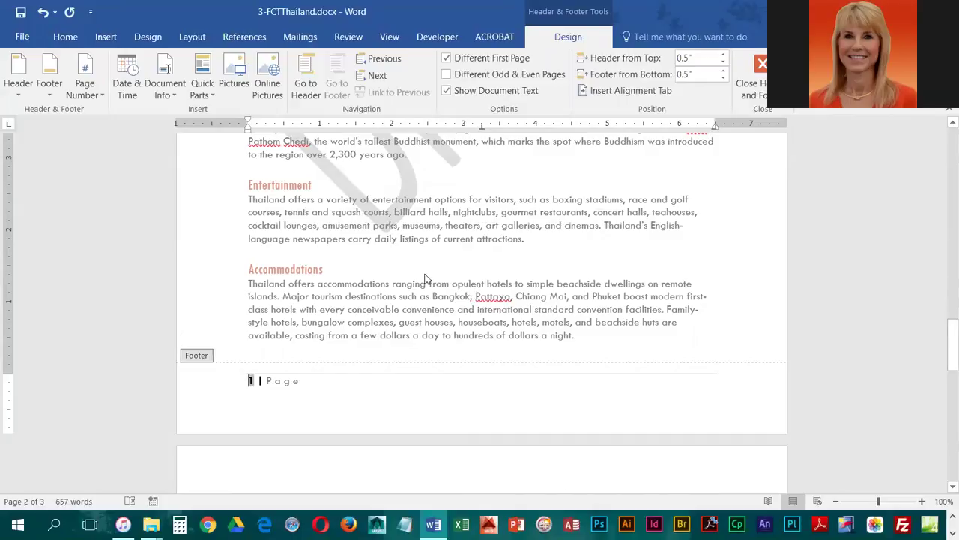
Close the footer and bring page 2's '1 | Page' number into view with the Insert tab showing
left_click(752, 75)
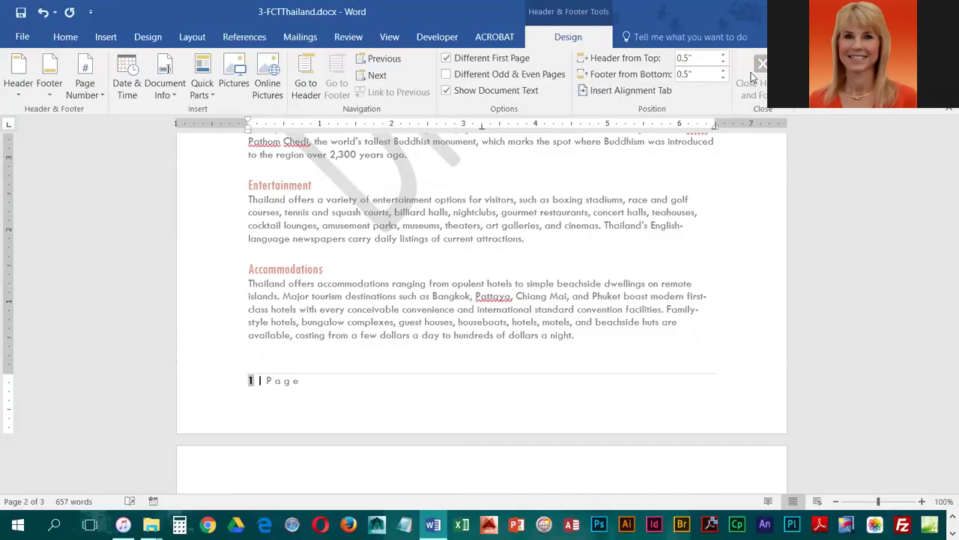
scroll(495, 313, "down", 5)
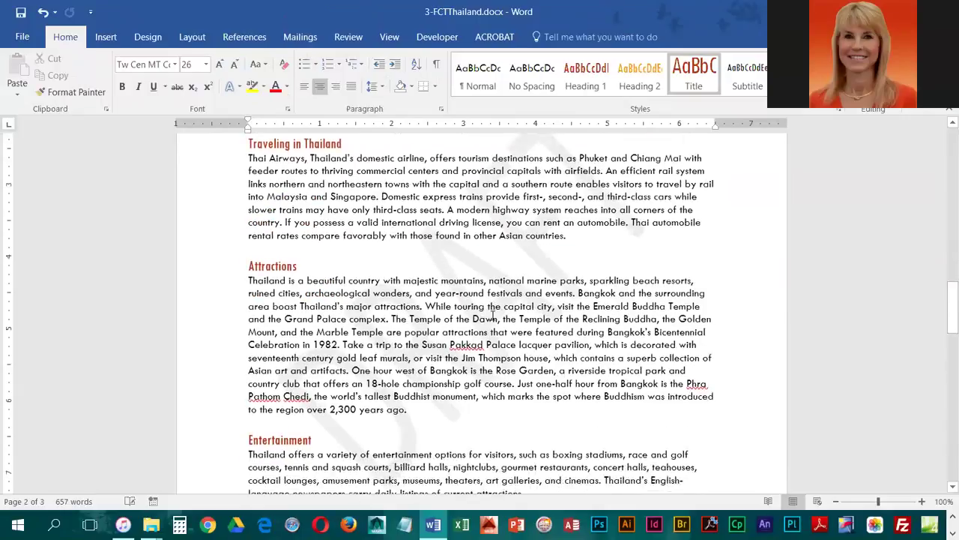
scroll(494, 313, "down", 7)
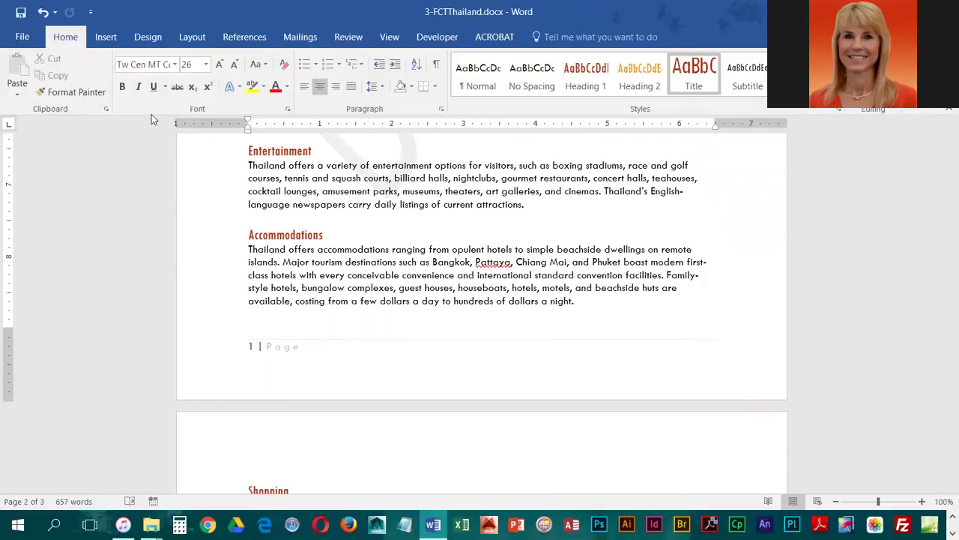
left_click(106, 38)
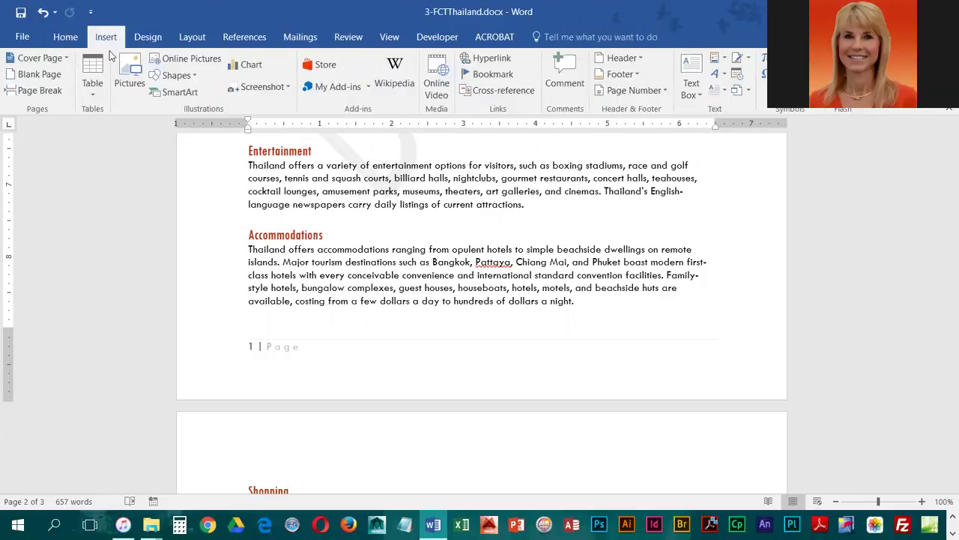
Remove the Accent Bar 1 page numbers from all footers
left_click(667, 92)
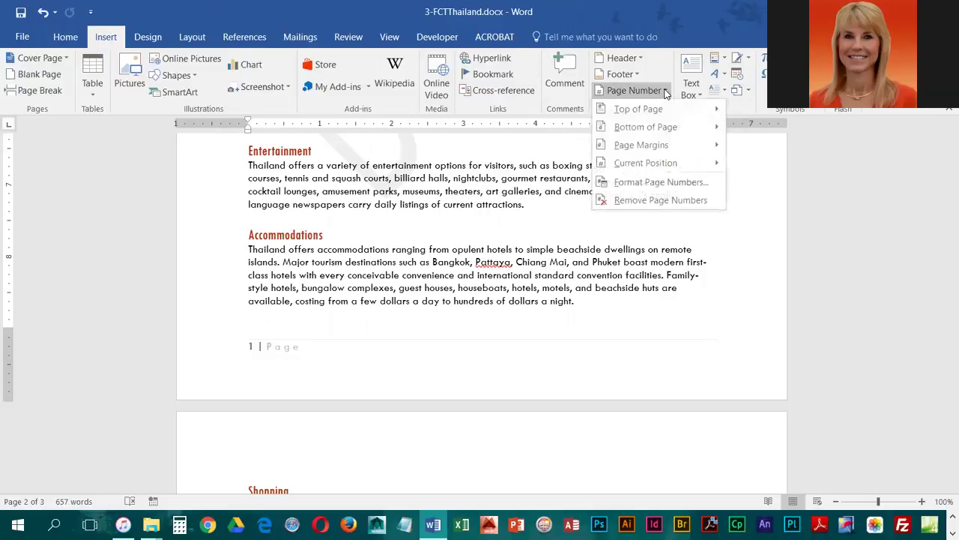
left_click(662, 202)
scroll(515, 357, "up", 5)
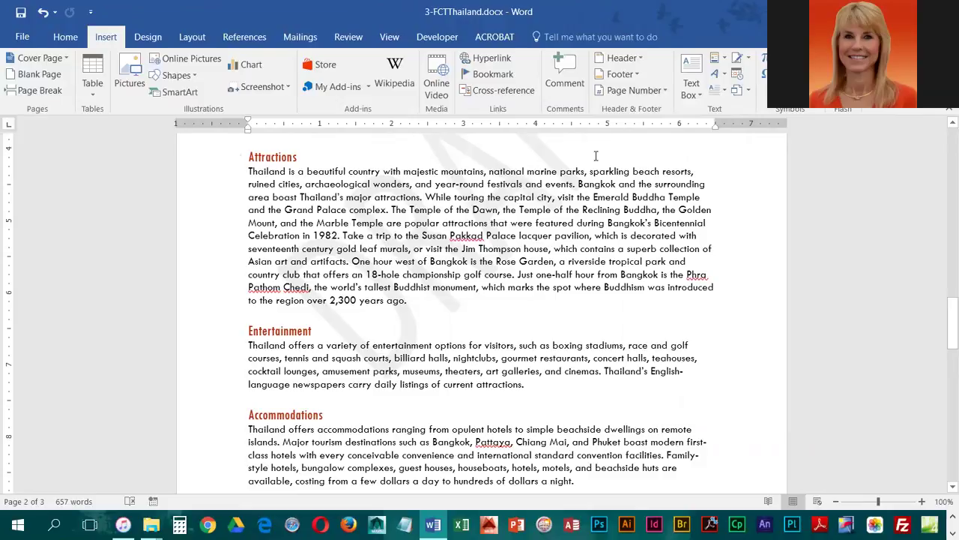
Add the Facet (Odd Page) header, numbering each page in an orange top-right corner graphic
left_click(639, 59)
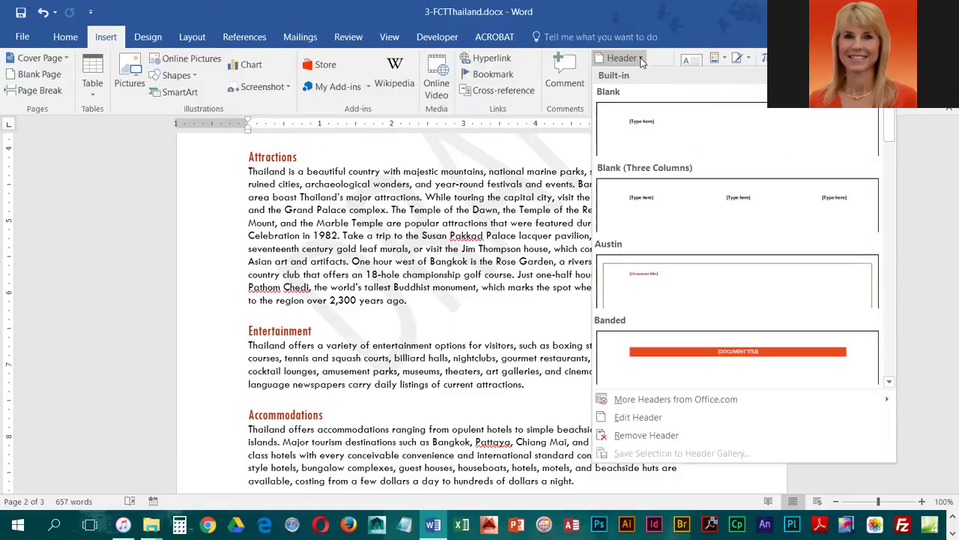
left_click(891, 380)
left_click(890, 381)
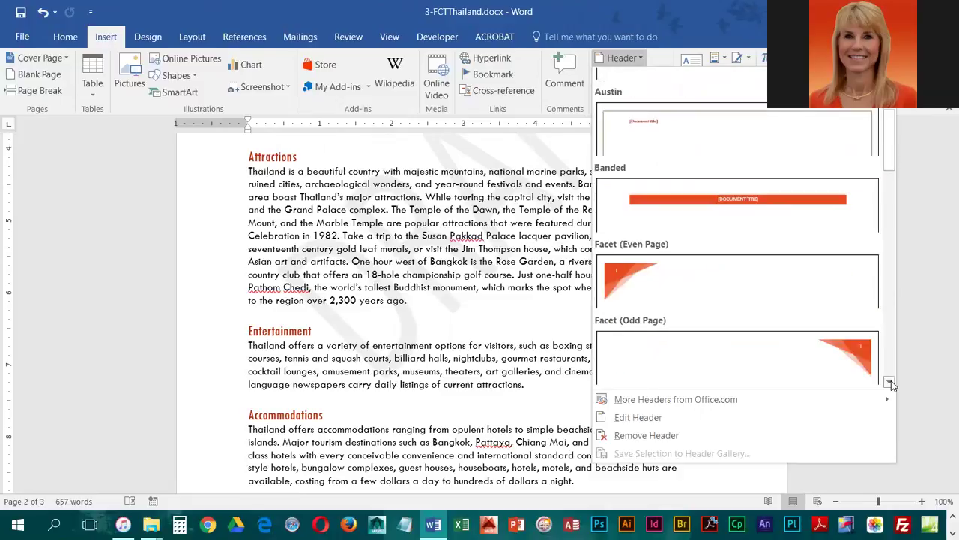
left_click(843, 361)
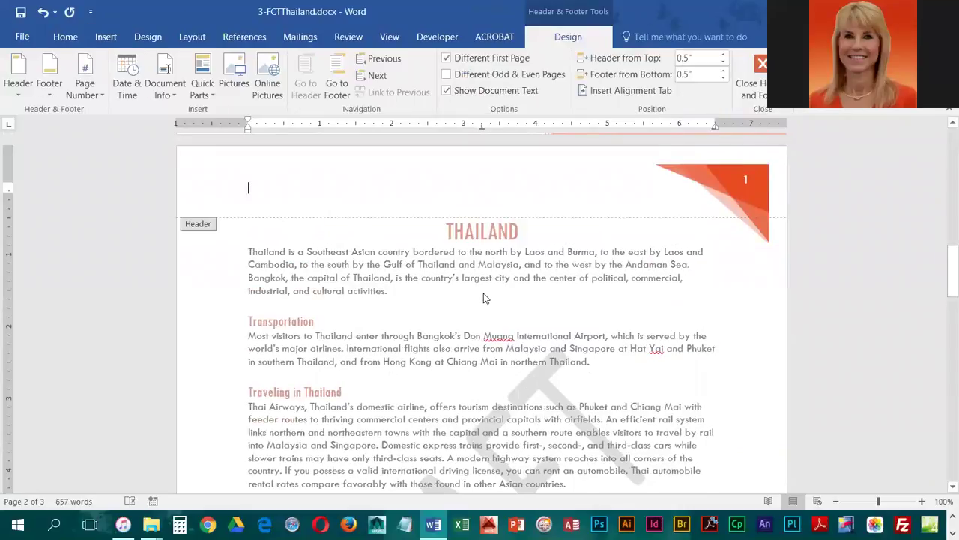
scroll(483, 298, "down", 15)
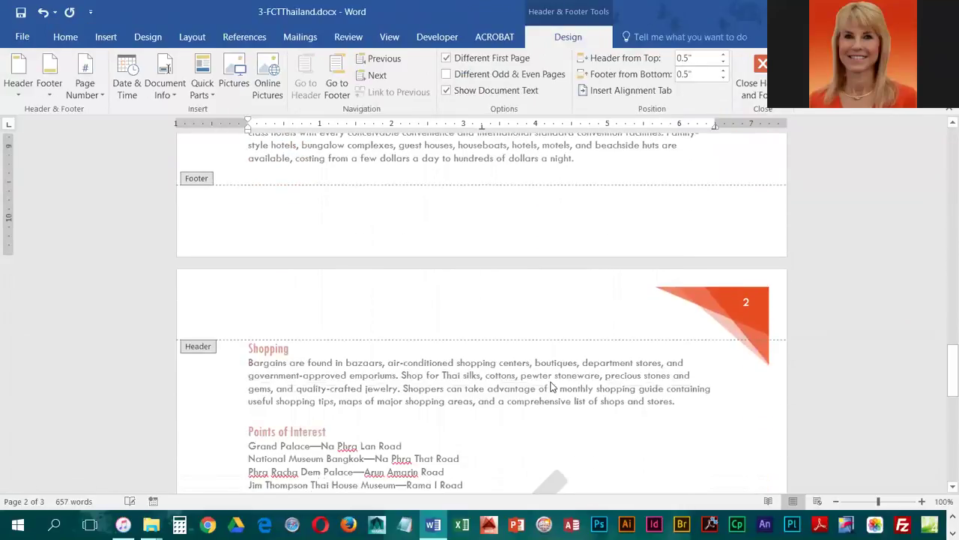
scroll(649, 349, "down", 1)
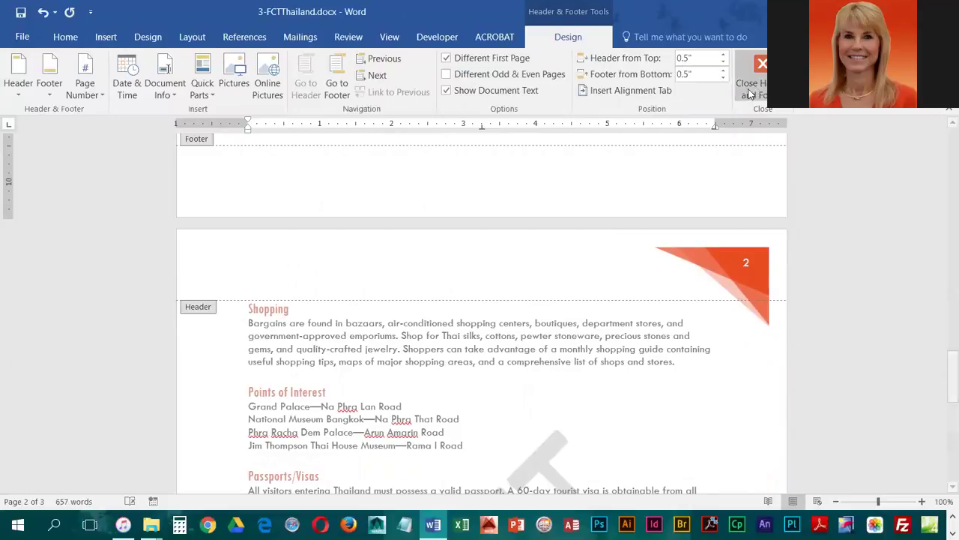
Leave header editing for the body text and bring up the Insert commands
double_click(561, 367)
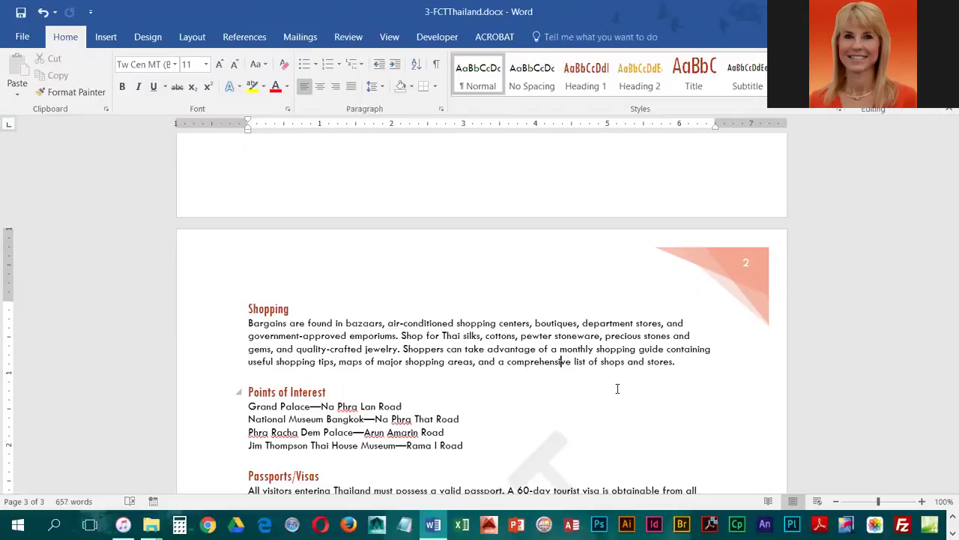
left_click(105, 39)
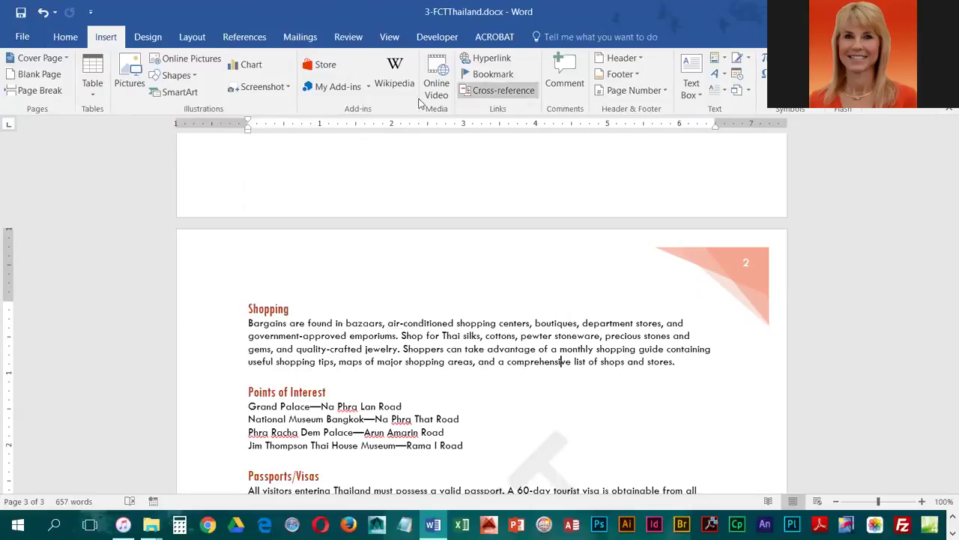
Insert the Ion (Dark) footer with the DISCOVER THAILAND bar and author name
left_click(628, 75)
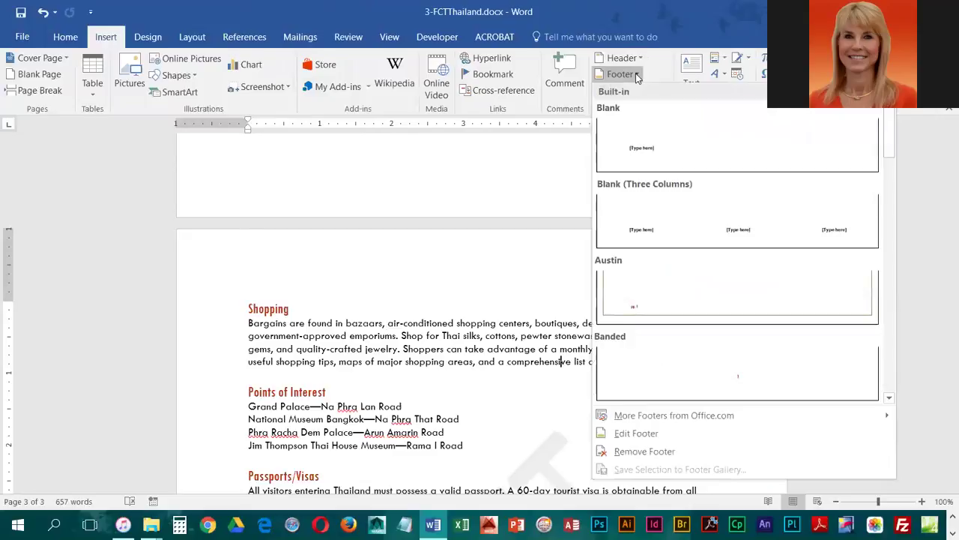
left_click(889, 399)
left_click(889, 399)
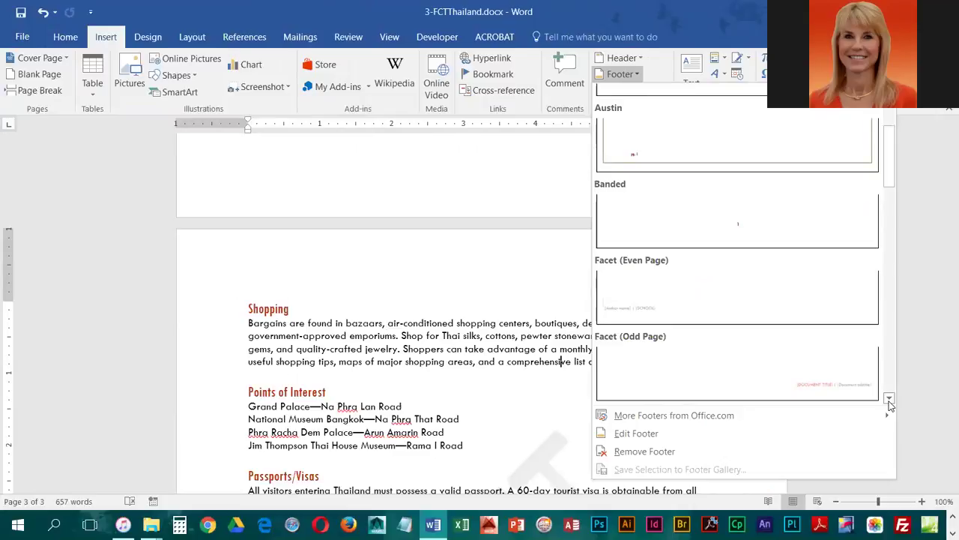
left_click(889, 399)
left_click(890, 398)
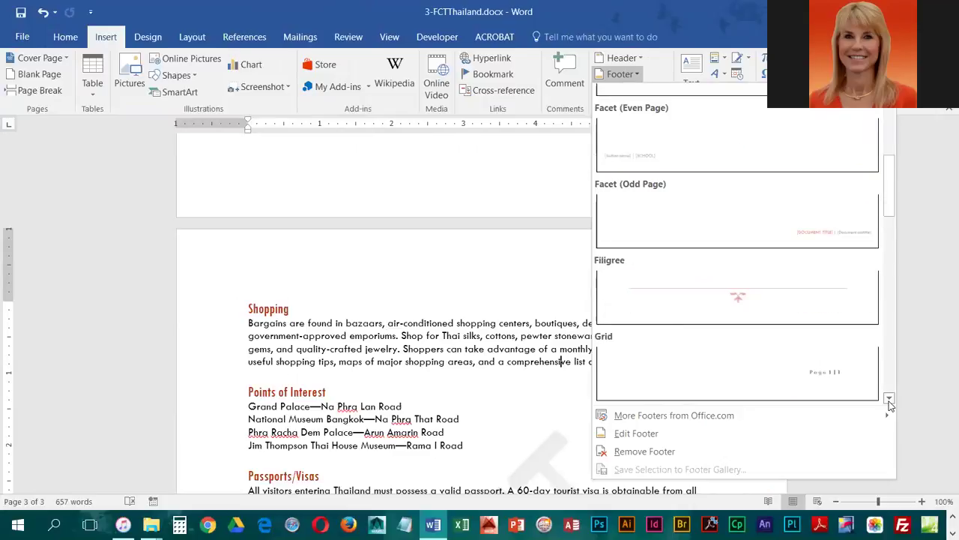
left_click(890, 398)
left_click(890, 399)
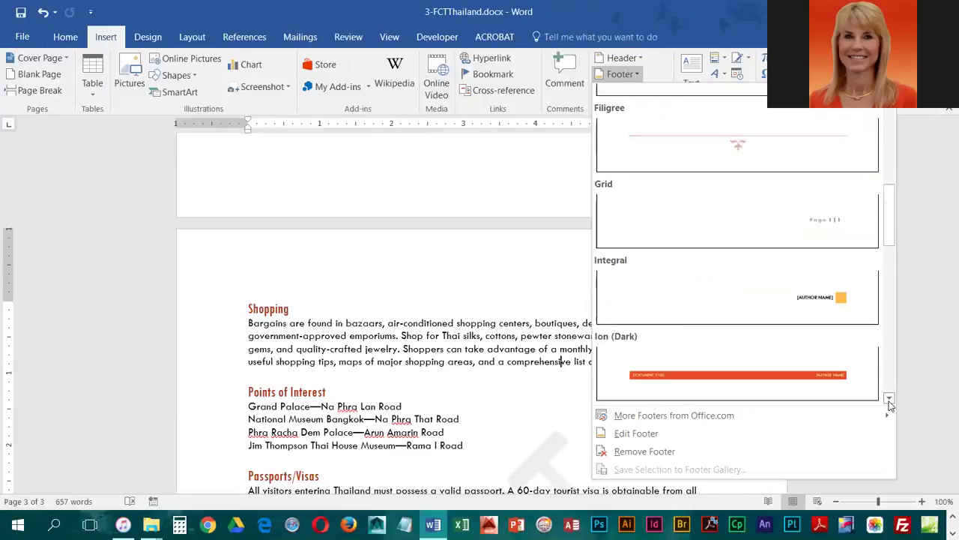
left_click(688, 368)
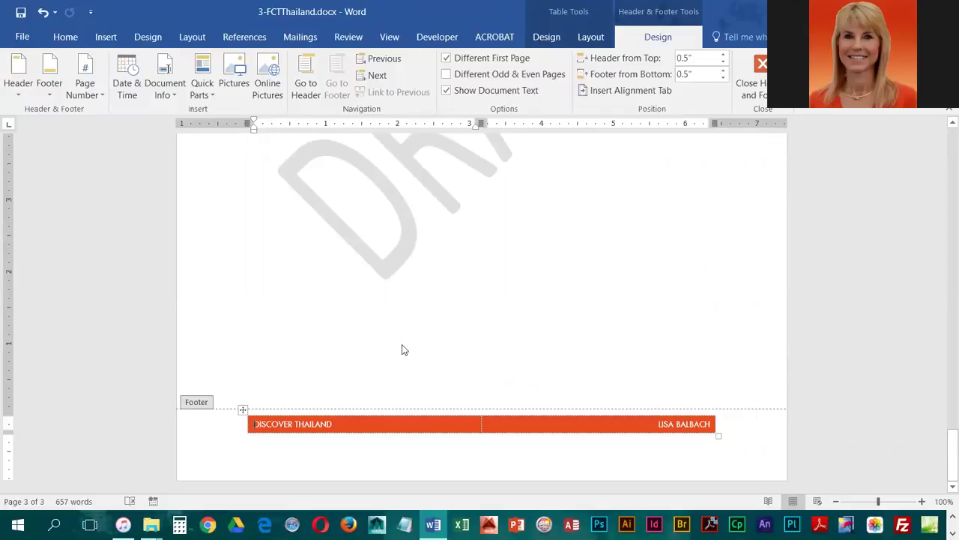
Exit the footer and scroll through the pages to review the header and footer
double_click(388, 309)
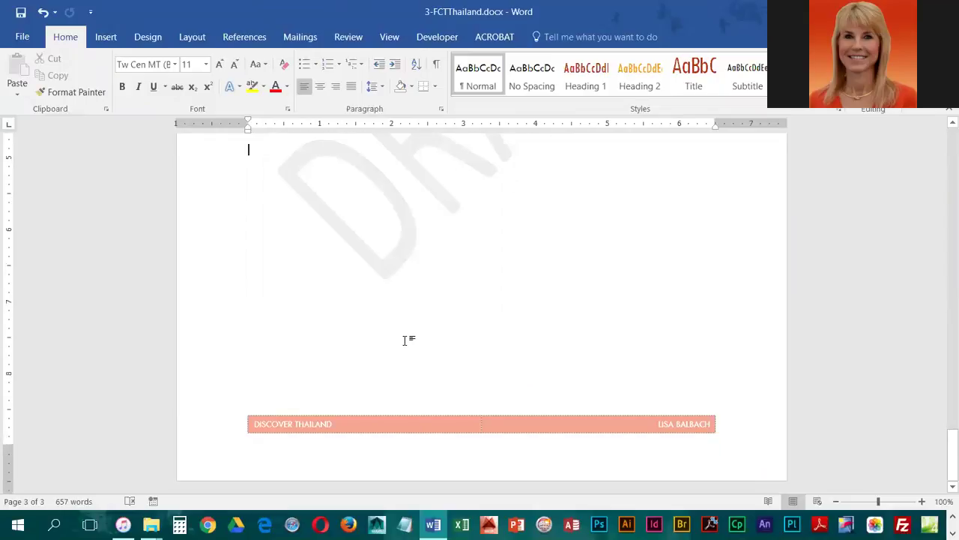
scroll(404, 341, "up", 10)
scroll(405, 341, "up", 10)
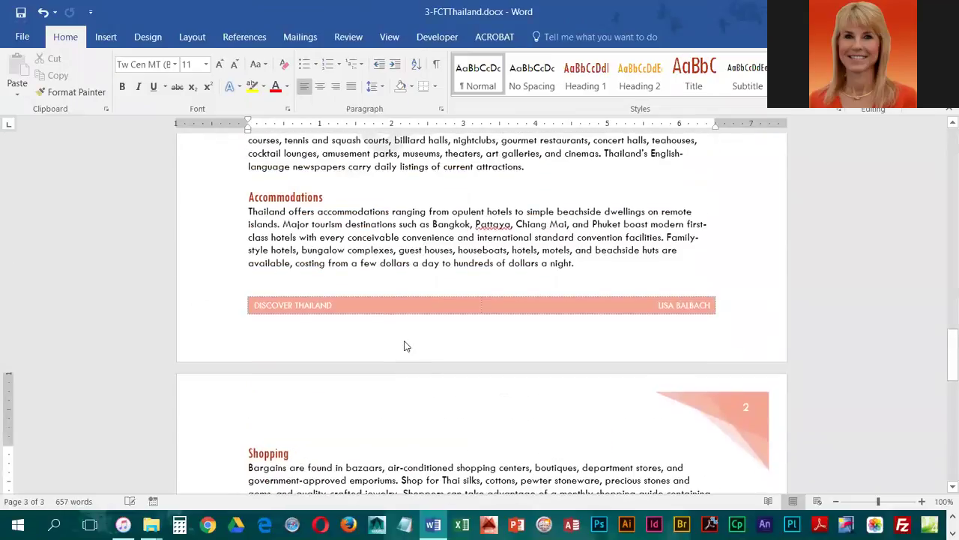
scroll(403, 347, "up", 15)
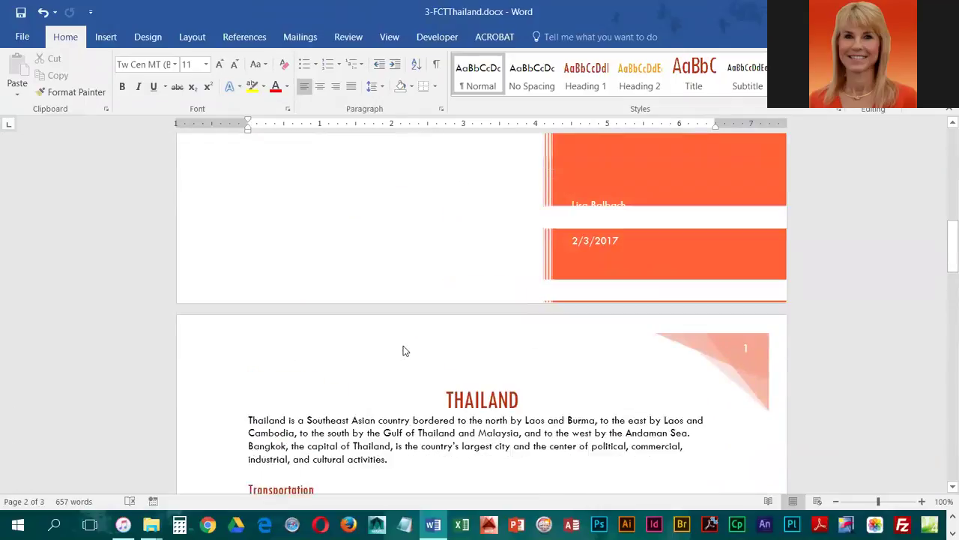
scroll(403, 351, "down", 4)
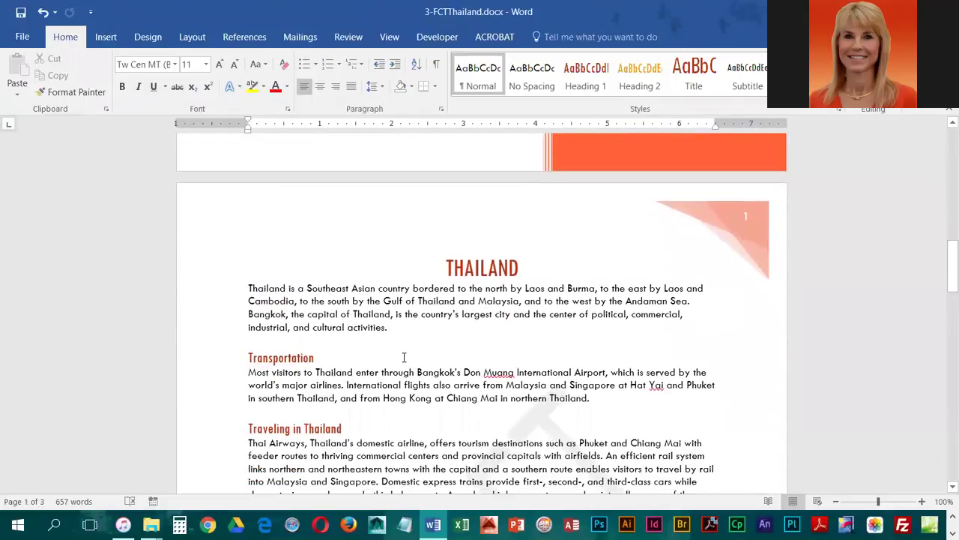
scroll(403, 358, "down", 3)
scroll(404, 358, "down", 5)
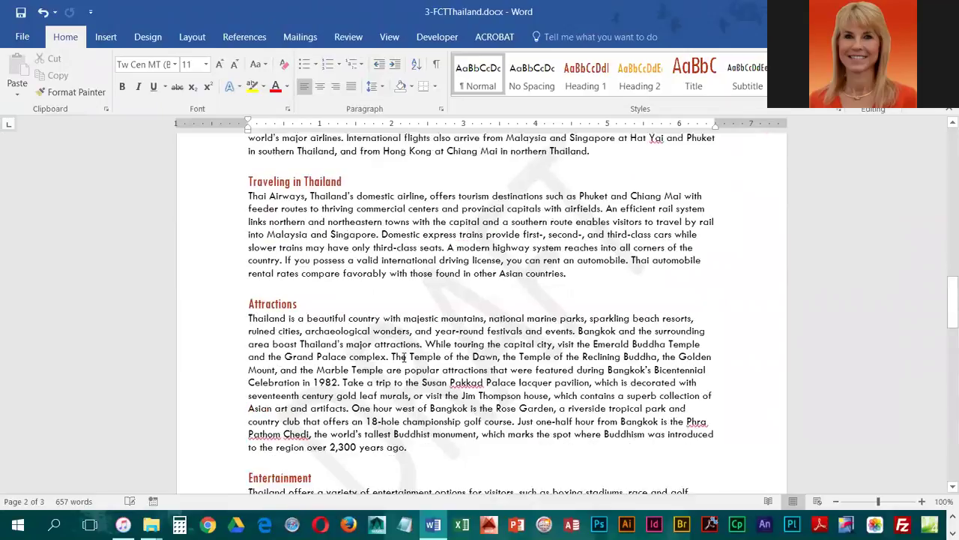
scroll(404, 357, "up", 10)
scroll(404, 357, "up", 6)
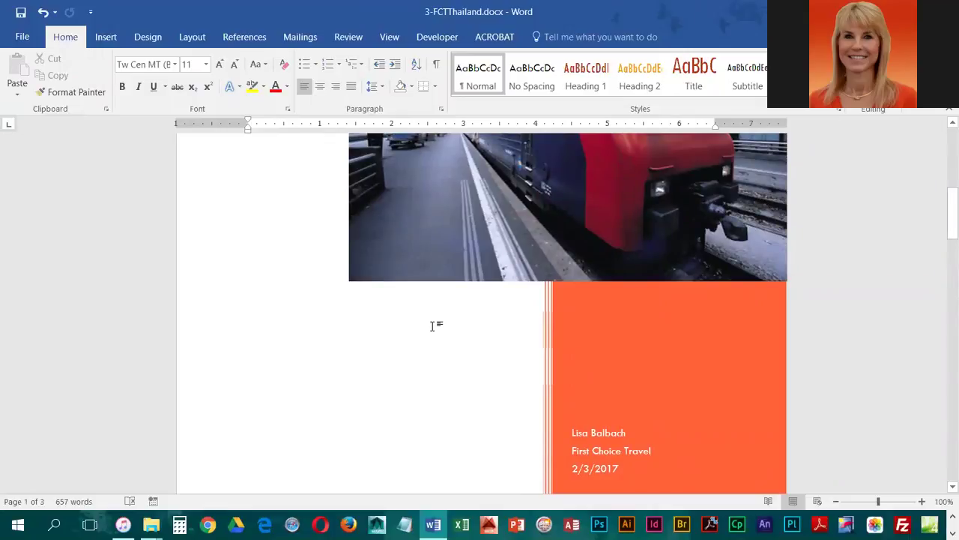
scroll(431, 334, "down", 3)
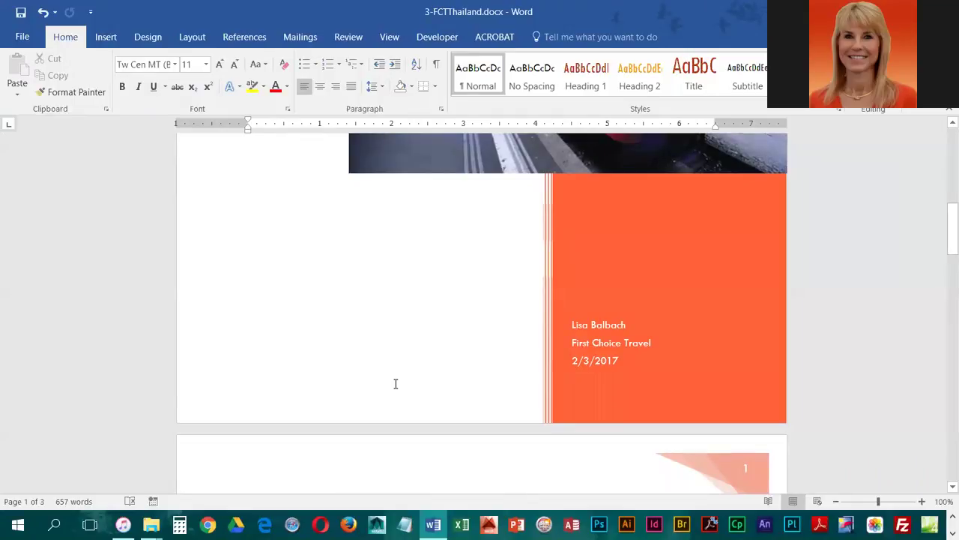
scroll(395, 384, "down", 5)
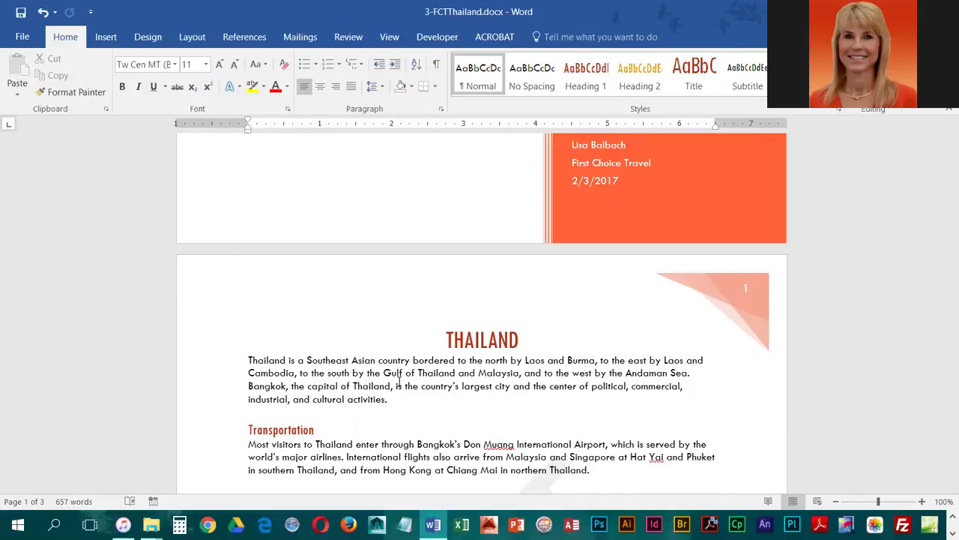
Remove the existing Facet page-number header from the THAILAND document
left_click(445, 340)
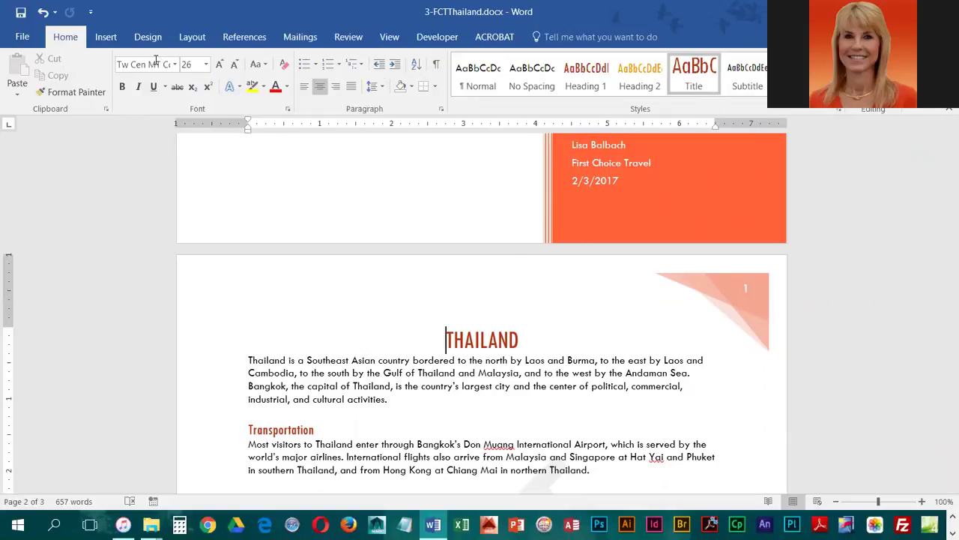
left_click(105, 37)
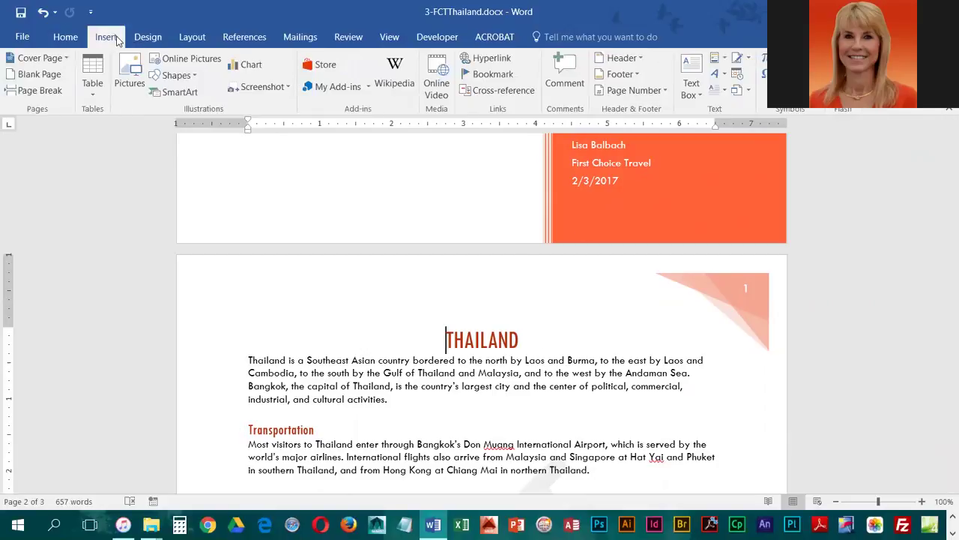
left_click(619, 58)
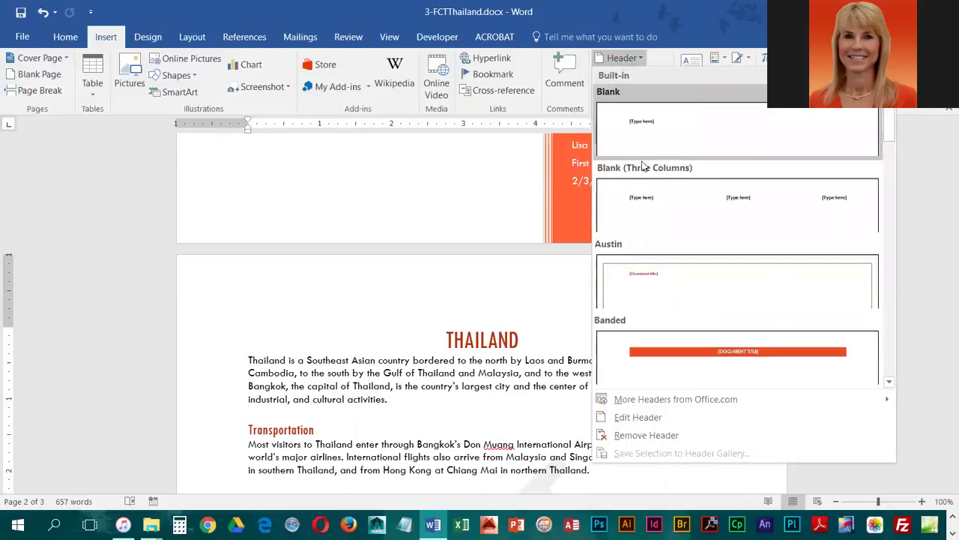
left_click(663, 435)
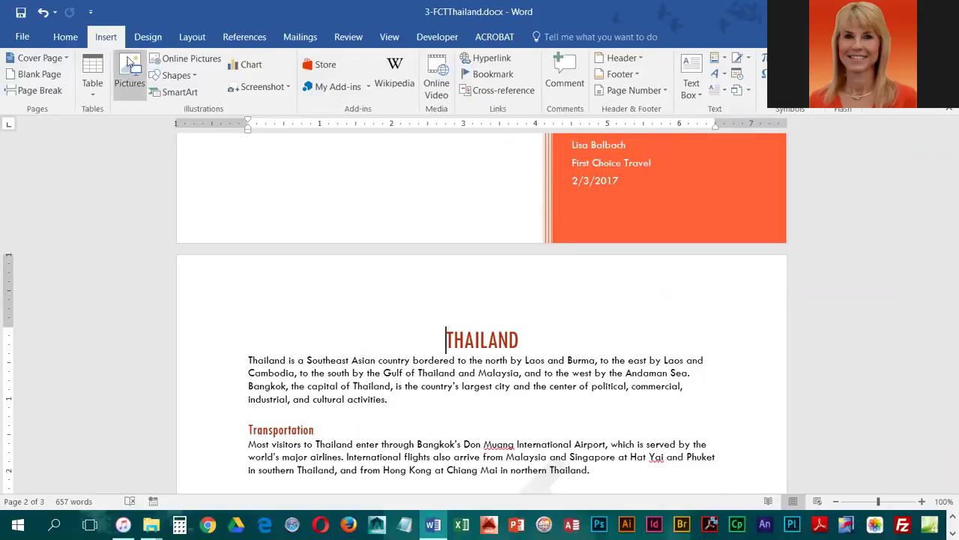
Insert the Ion (Dark) header with its page number, then close header editing
left_click(639, 59)
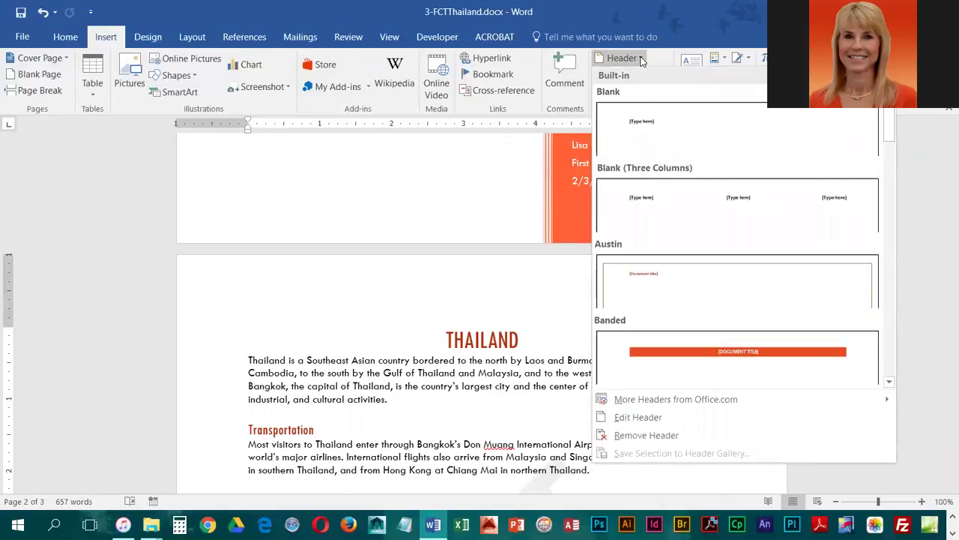
left_click(889, 383)
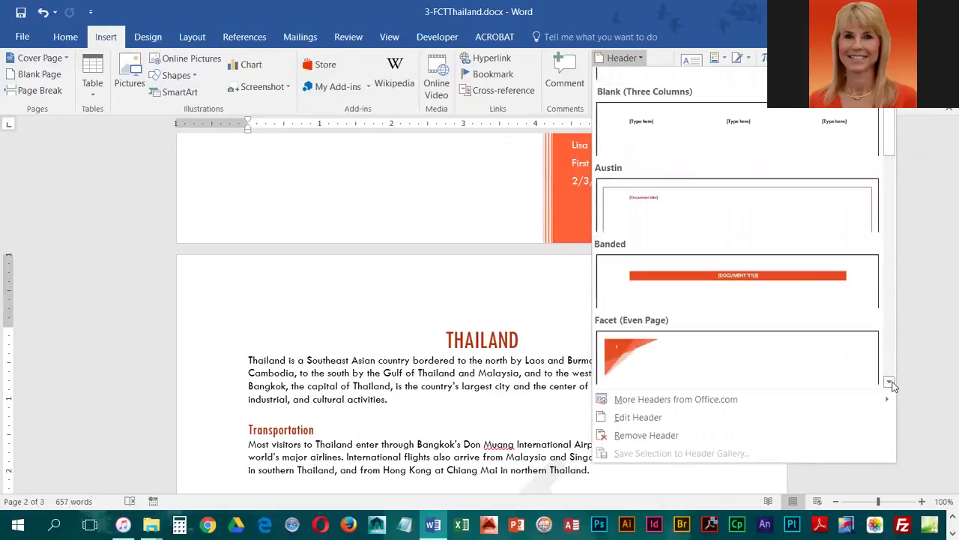
left_click(889, 383)
left_click(889, 383)
left_click(890, 383)
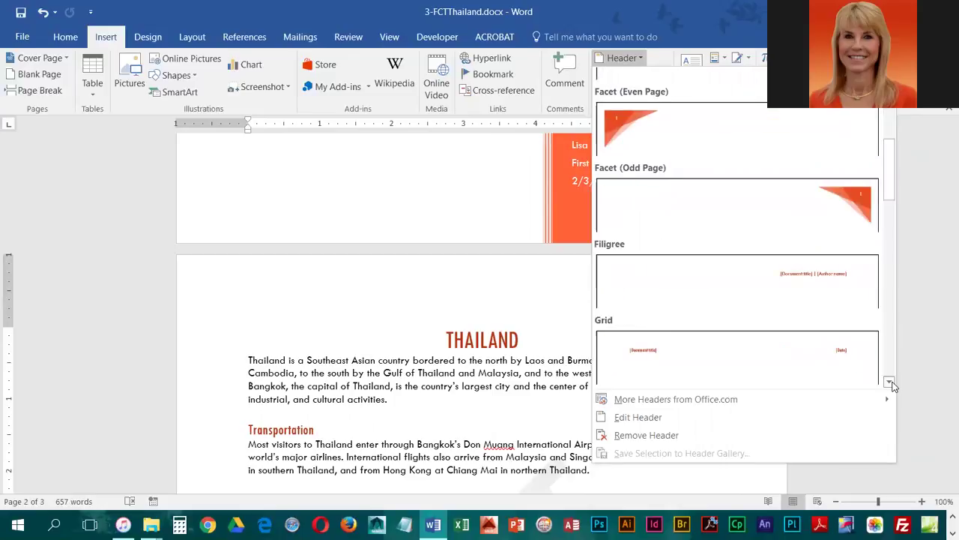
left_click(890, 383)
left_click(889, 383)
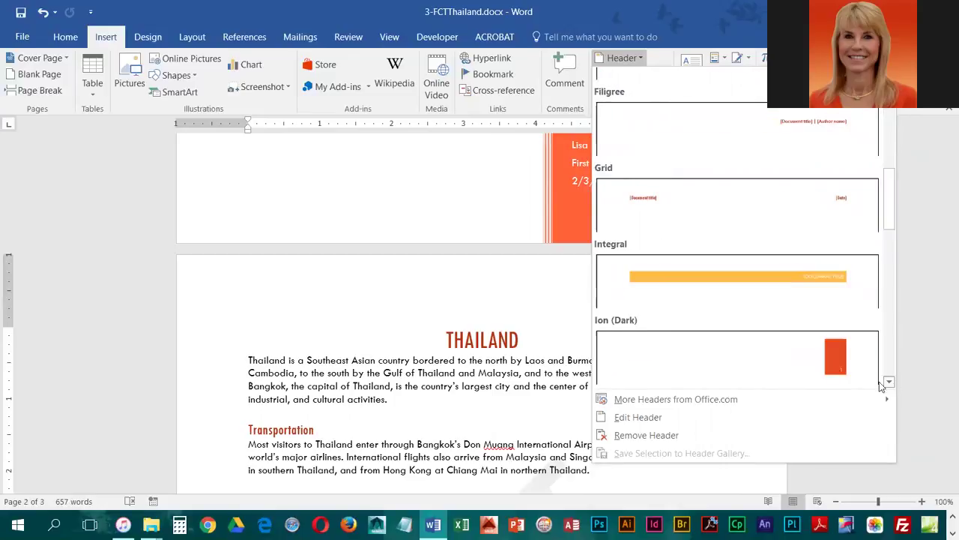
left_click(792, 361)
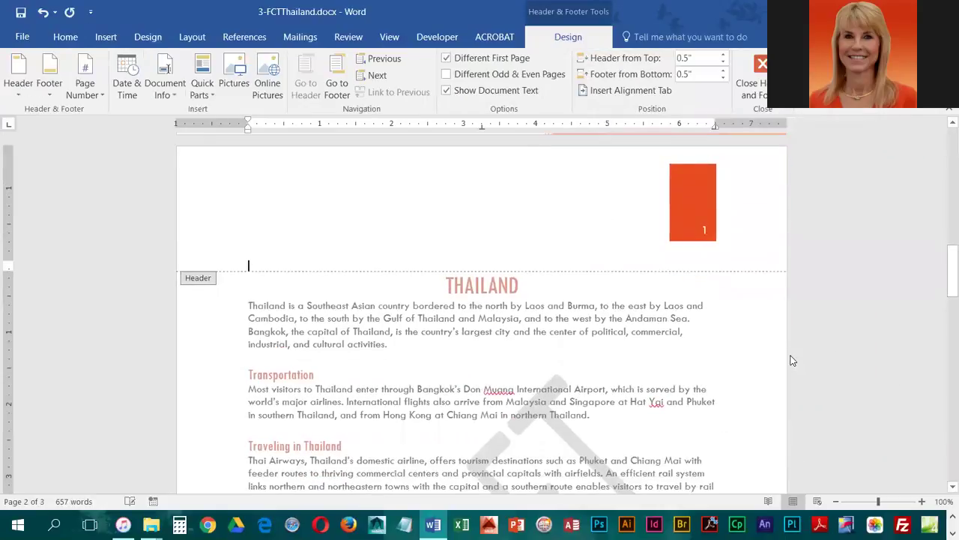
double_click(508, 362)
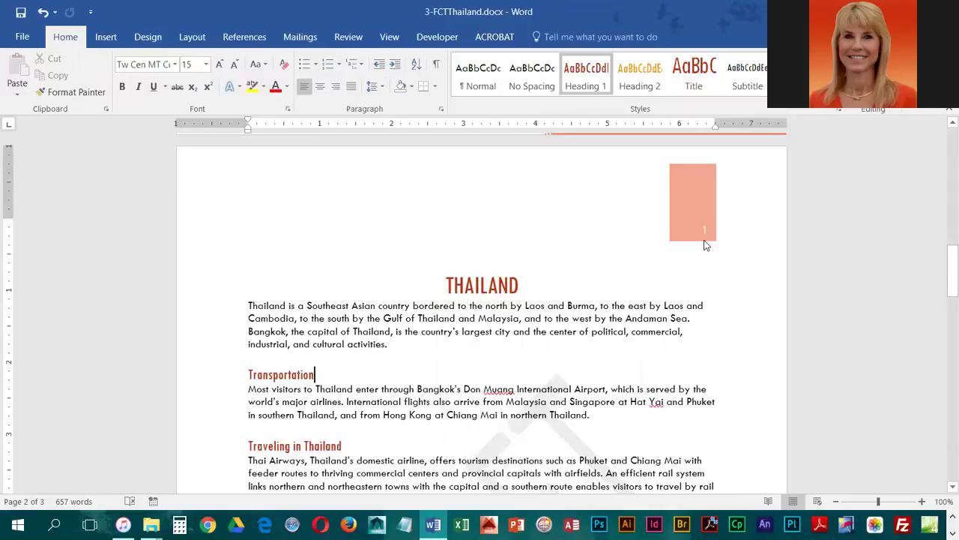
Open page 3's DISCOVER THAILAND footer for editing below the Resources list
scroll(662, 321, "down", 7)
scroll(646, 388, "down", 10)
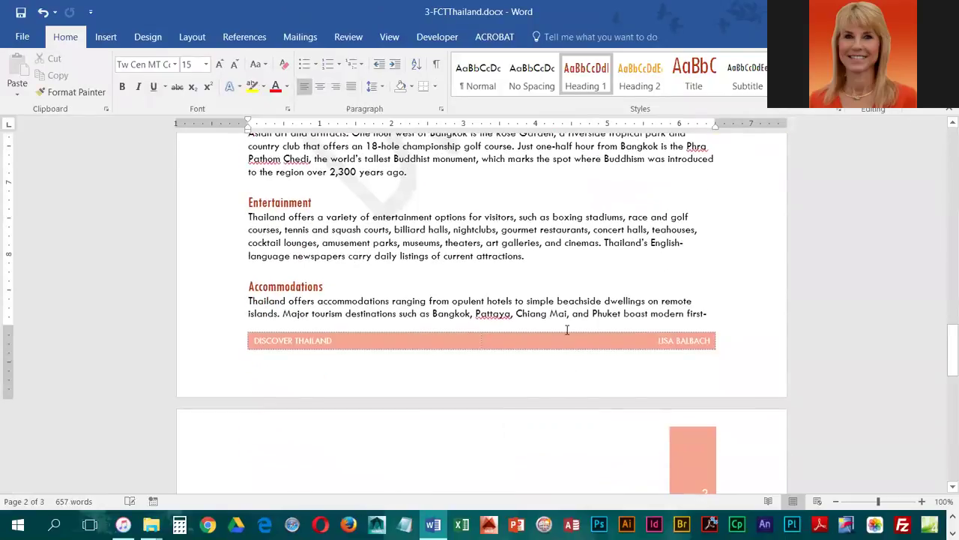
scroll(562, 375, "down", 3)
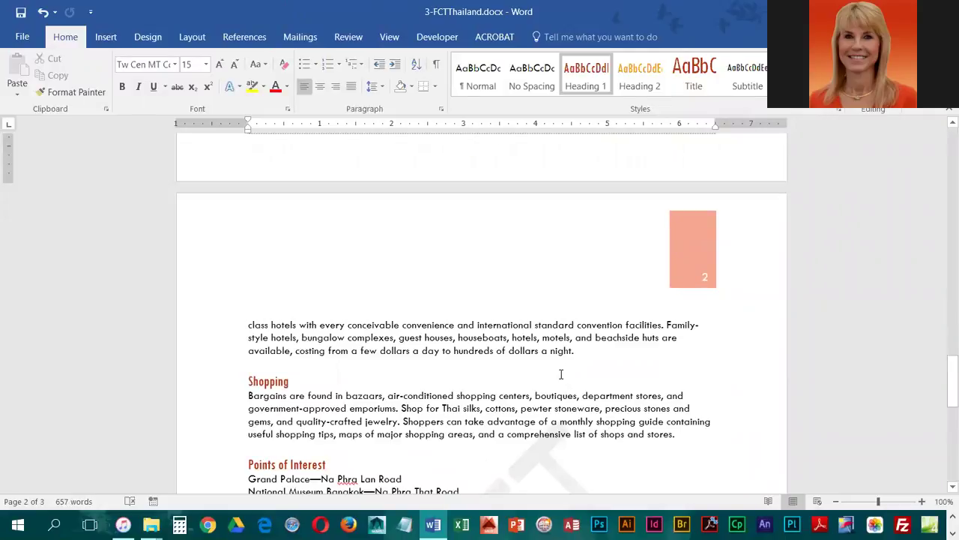
scroll(561, 374, "down", 11)
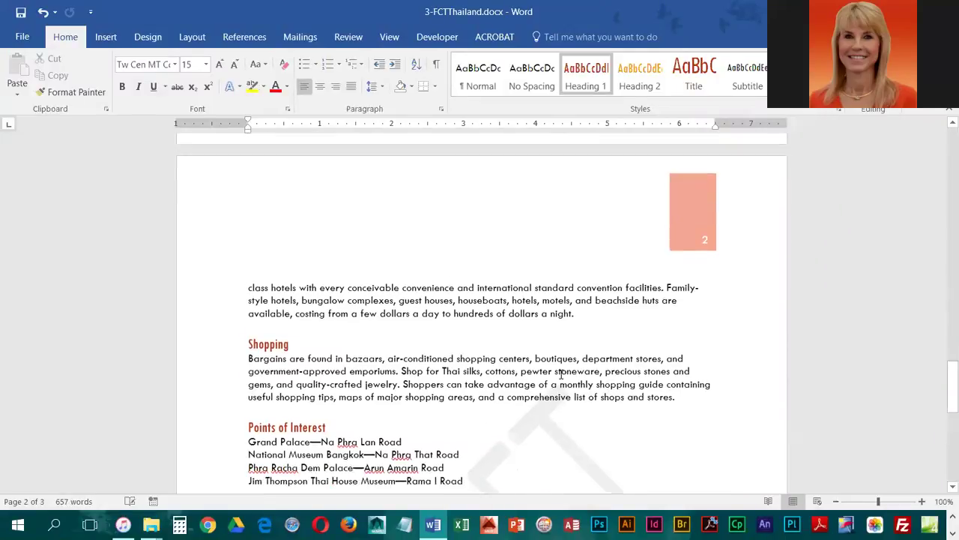
scroll(561, 374, "down", 2)
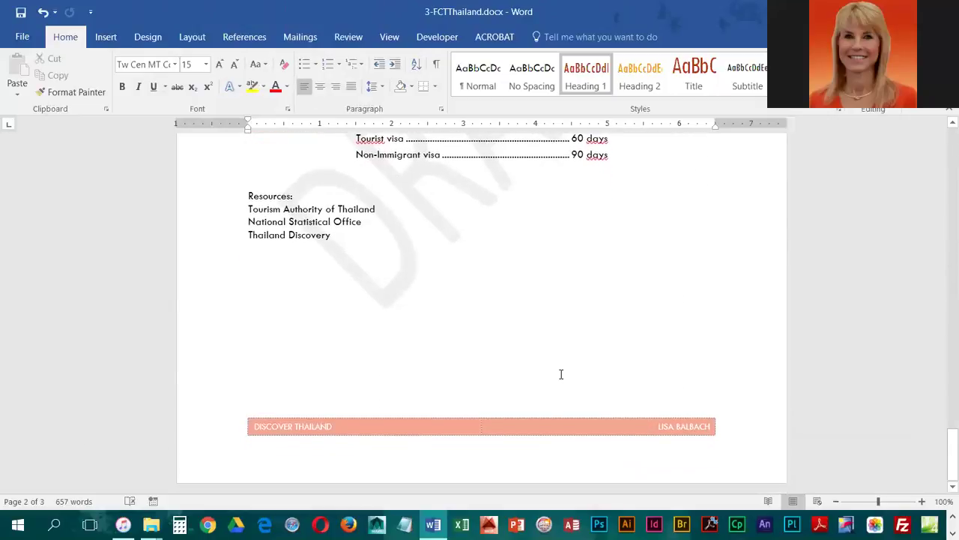
double_click(352, 426)
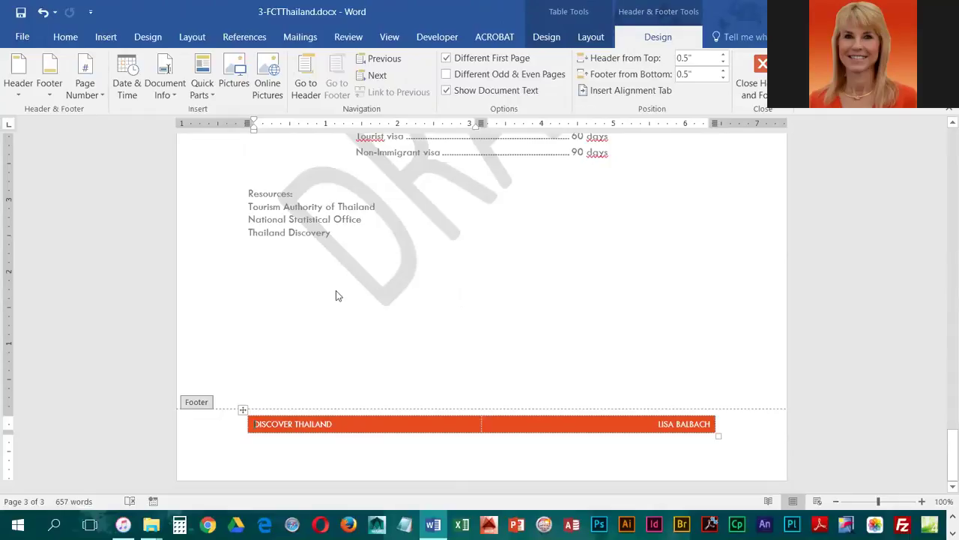
Reopen the footer for editing through Footer > Edit Footer
double_click(316, 307)
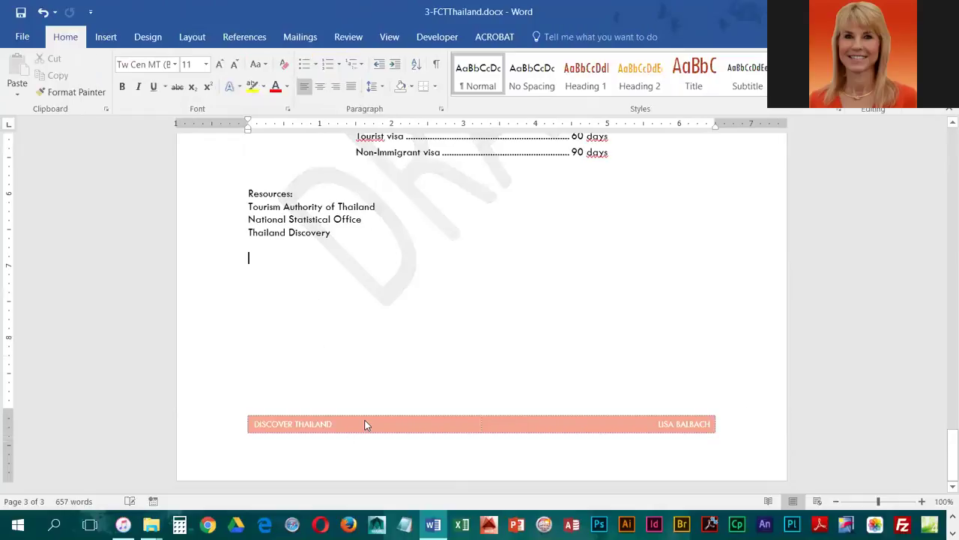
left_click(106, 39)
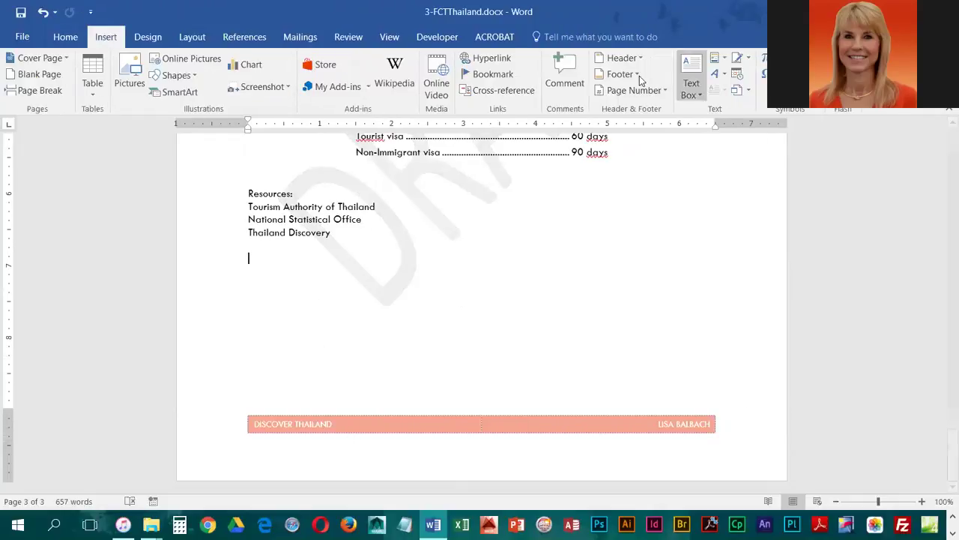
left_click(620, 74)
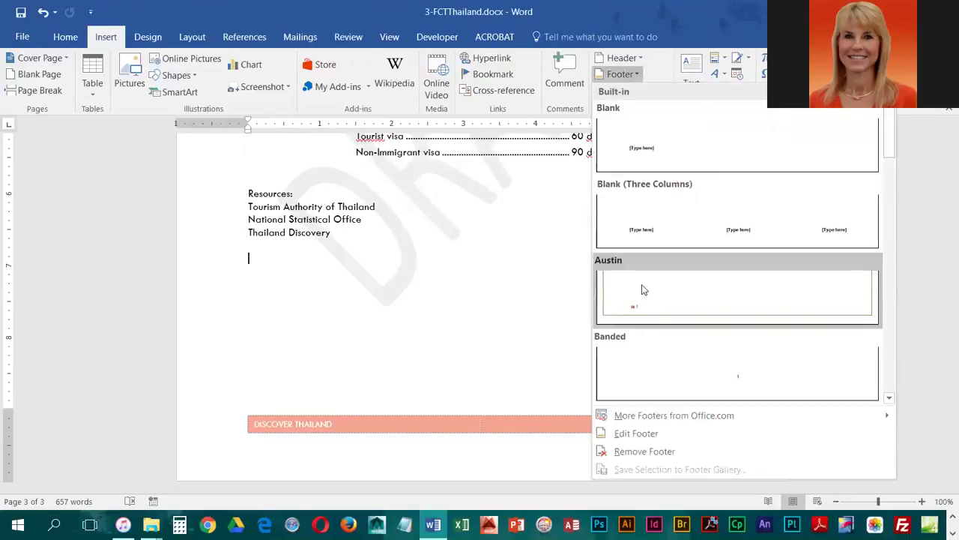
left_click(636, 433)
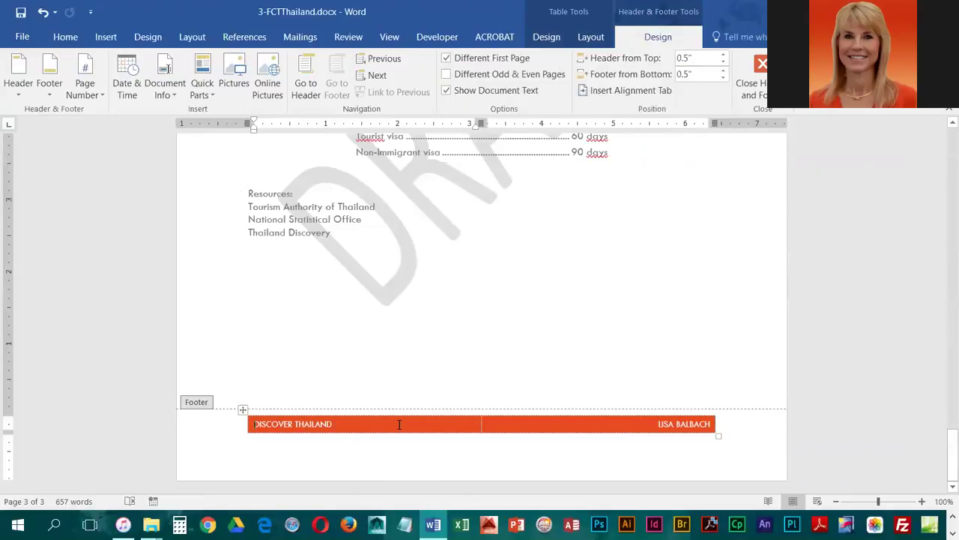
Make all footer text bold at 10 pt and return to the body text
key("ctrl+a")
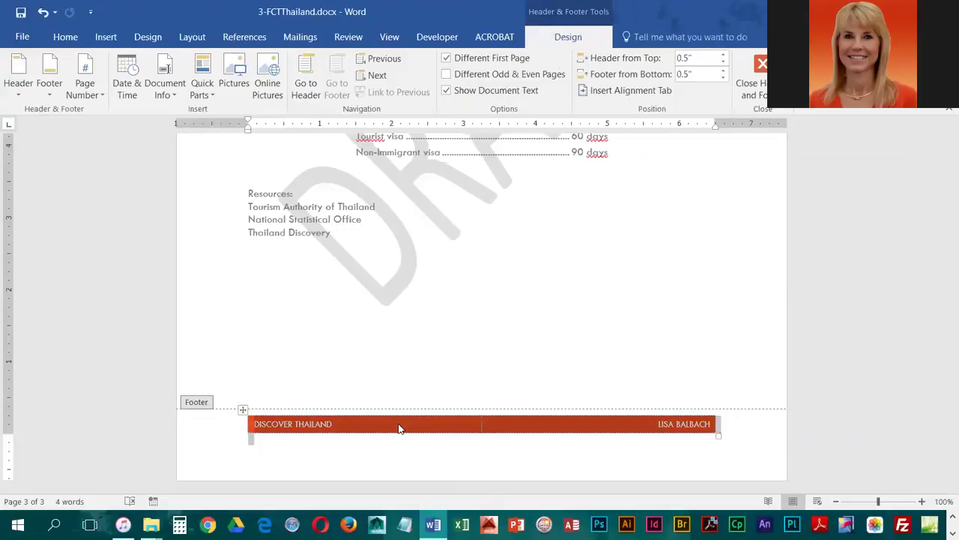
left_click(75, 43)
left_click(219, 65)
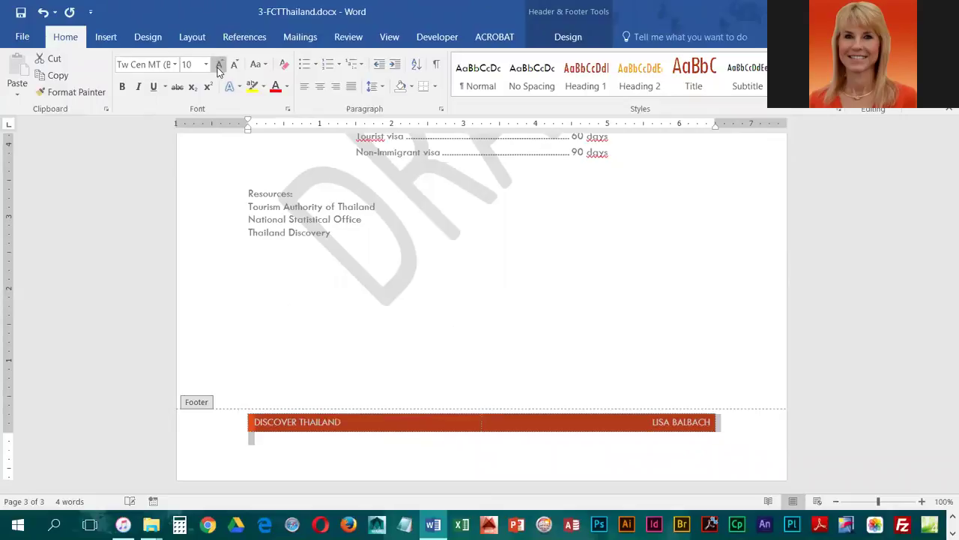
left_click(123, 88)
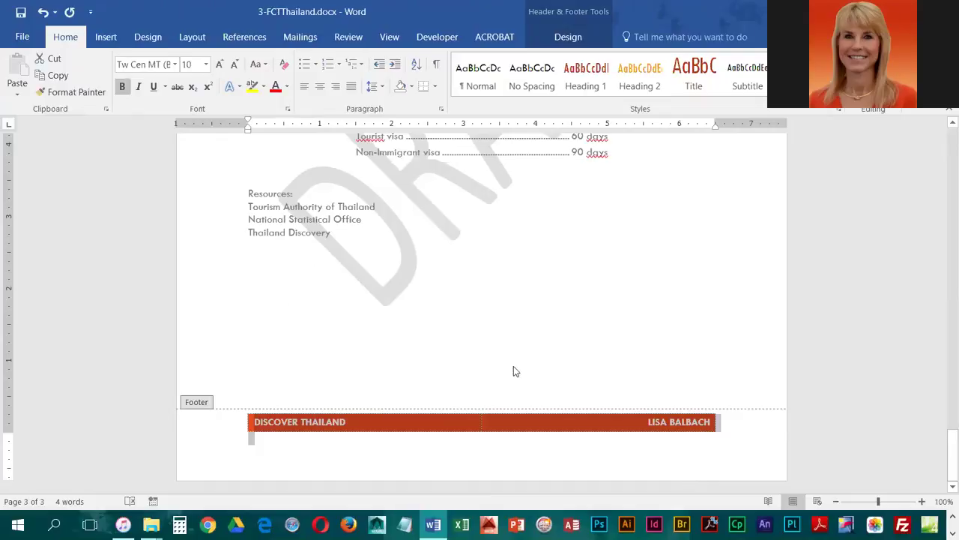
double_click(525, 332)
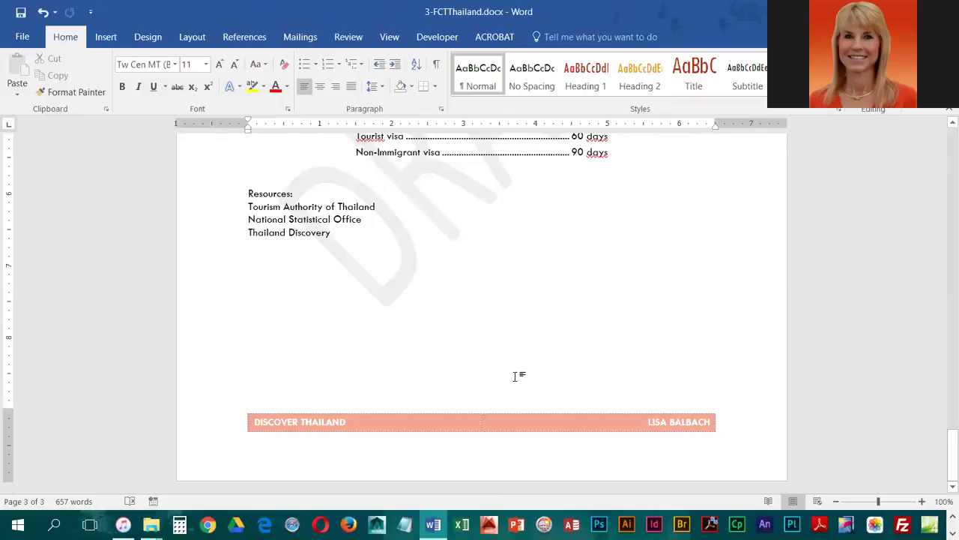
Save 3-FCTThailand.docx with its Ion (Dark) header page number and bold footer
scroll(515, 377, "up", 15)
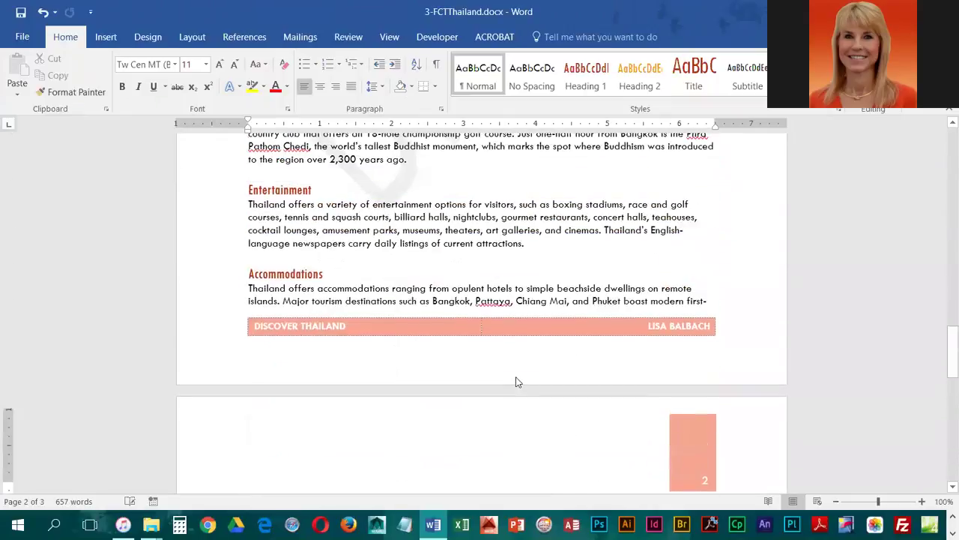
scroll(516, 381, "up", 5)
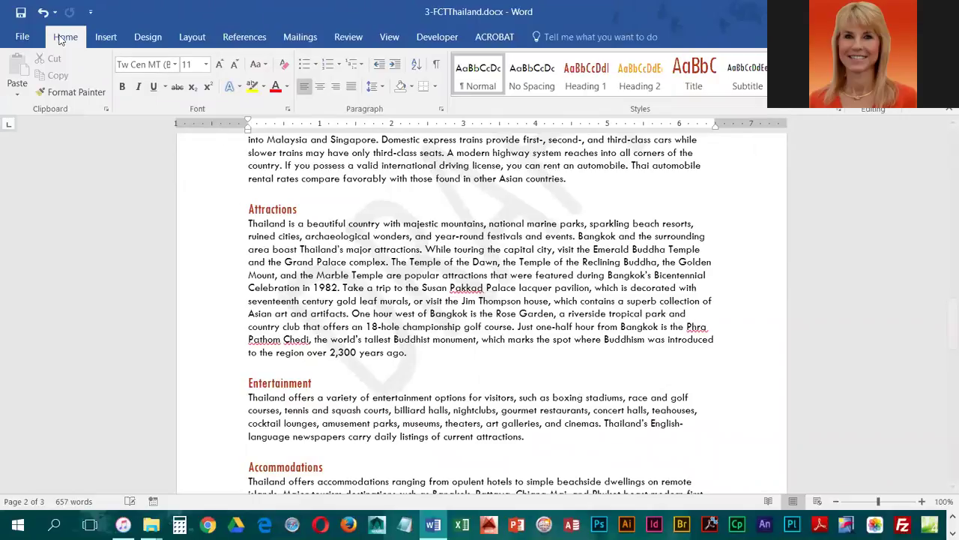
left_click(21, 13)
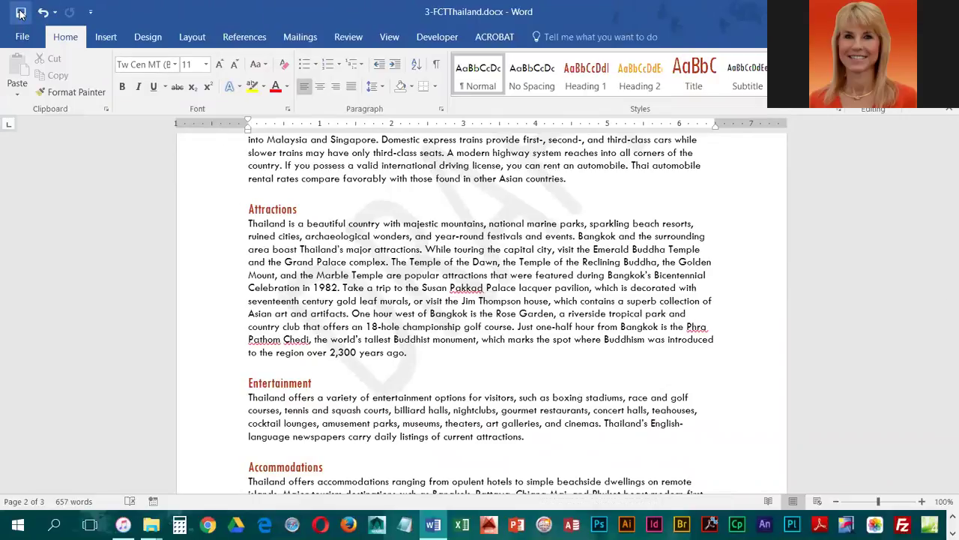
scroll(484, 342, "up", 8)
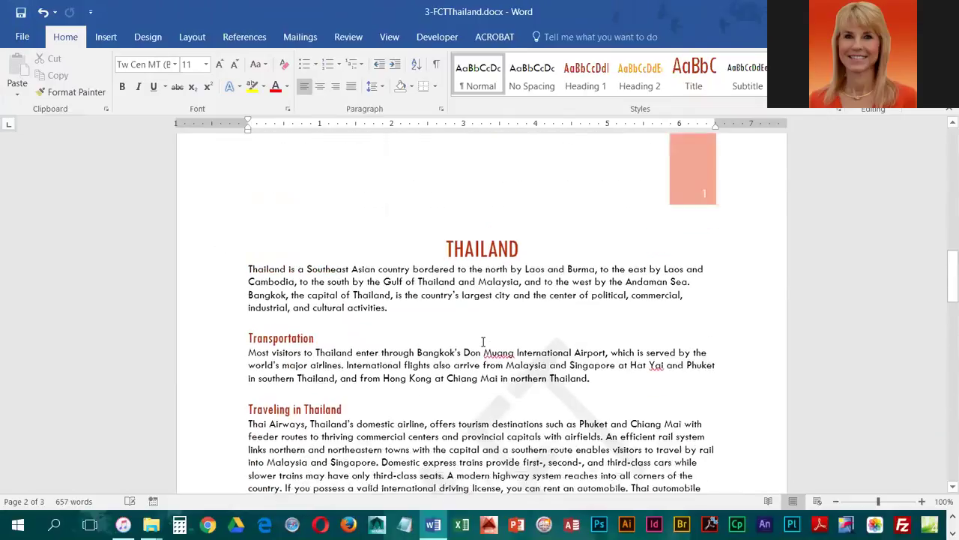
scroll(484, 342, "up", 12)
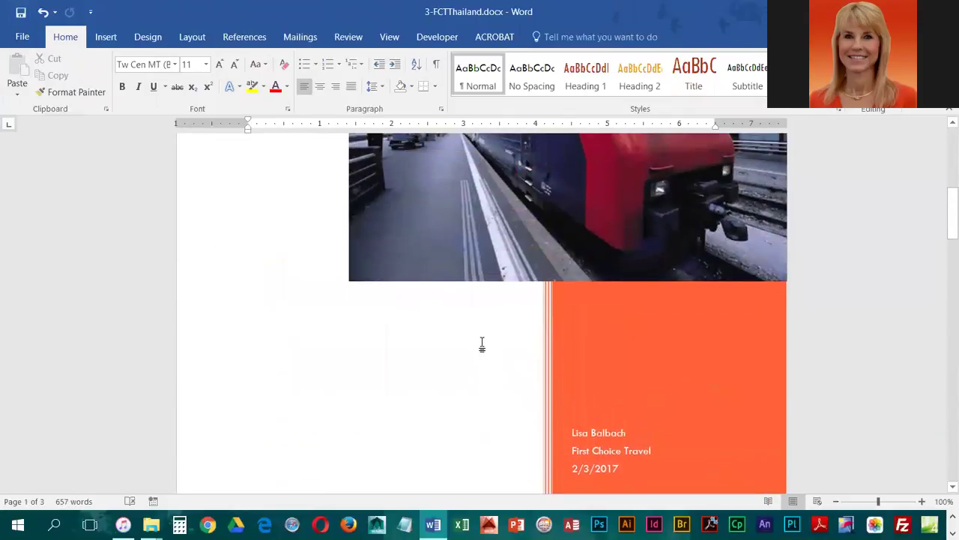